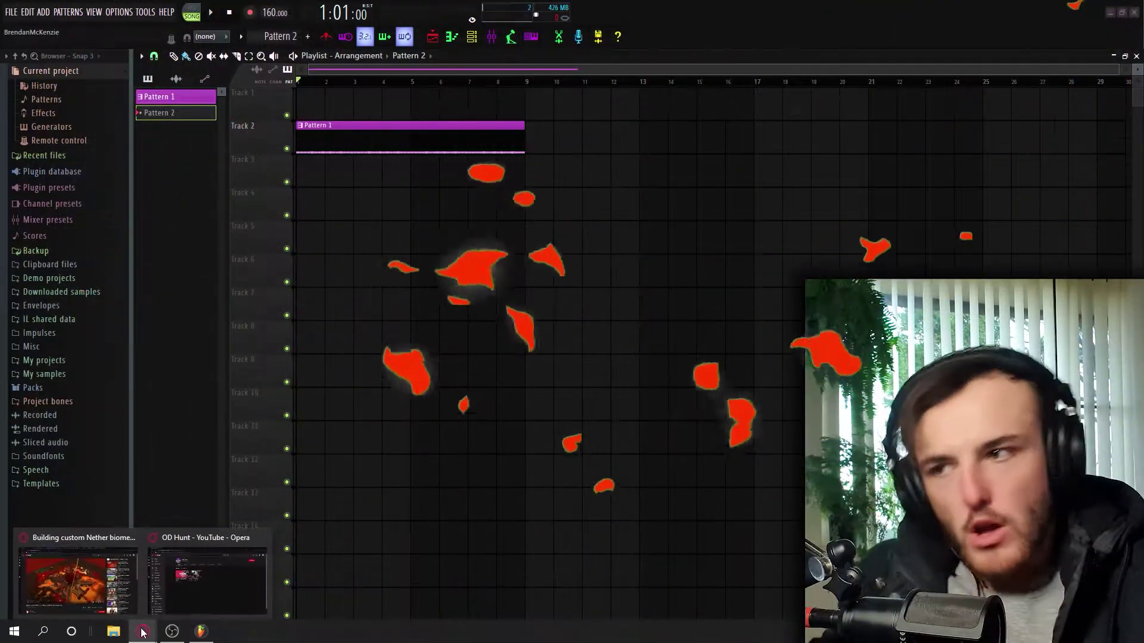
Step: Bring the browser forward and select the location and release lines of the rapper's bio
click(174, 580)
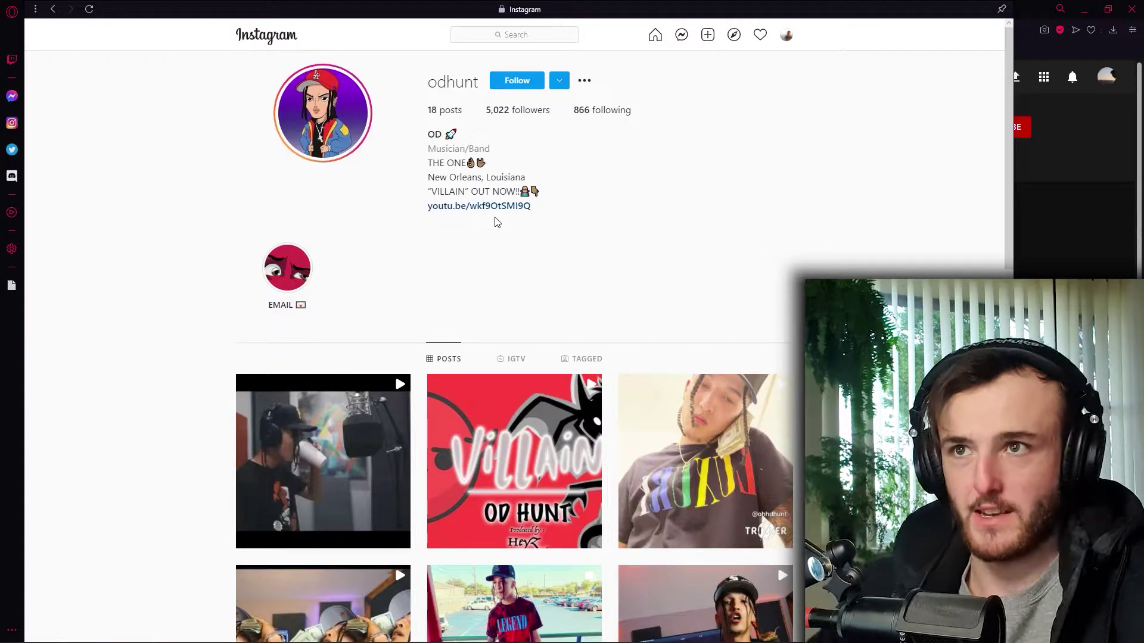
drag(463, 187, 566, 195)
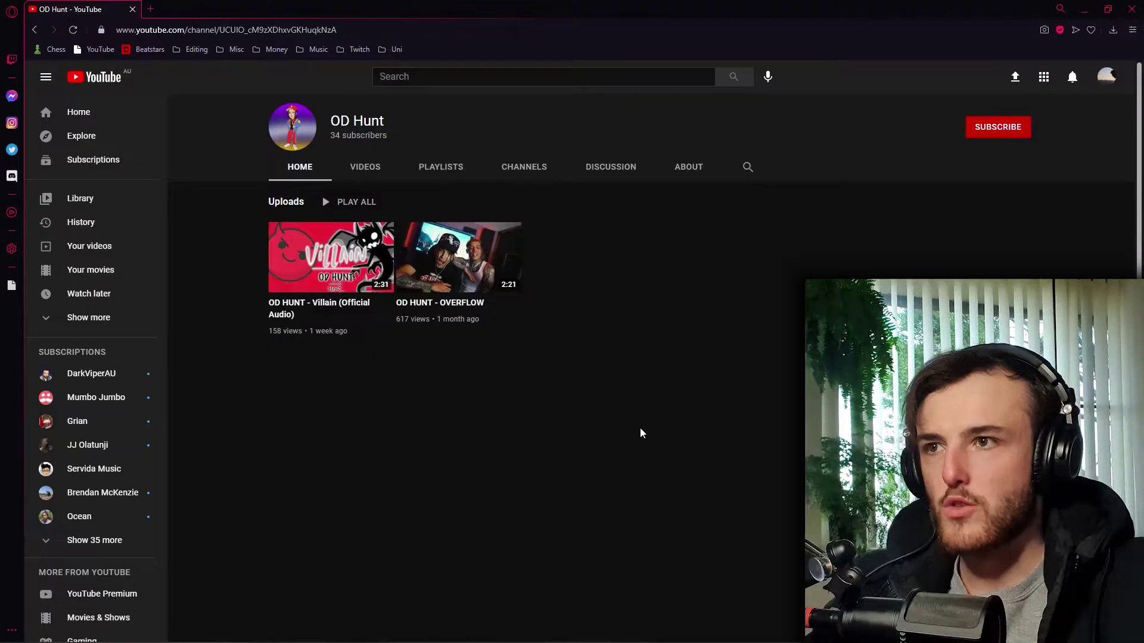
Step: Open the Villain video in a new tab and switch to it
right_click(640, 429)
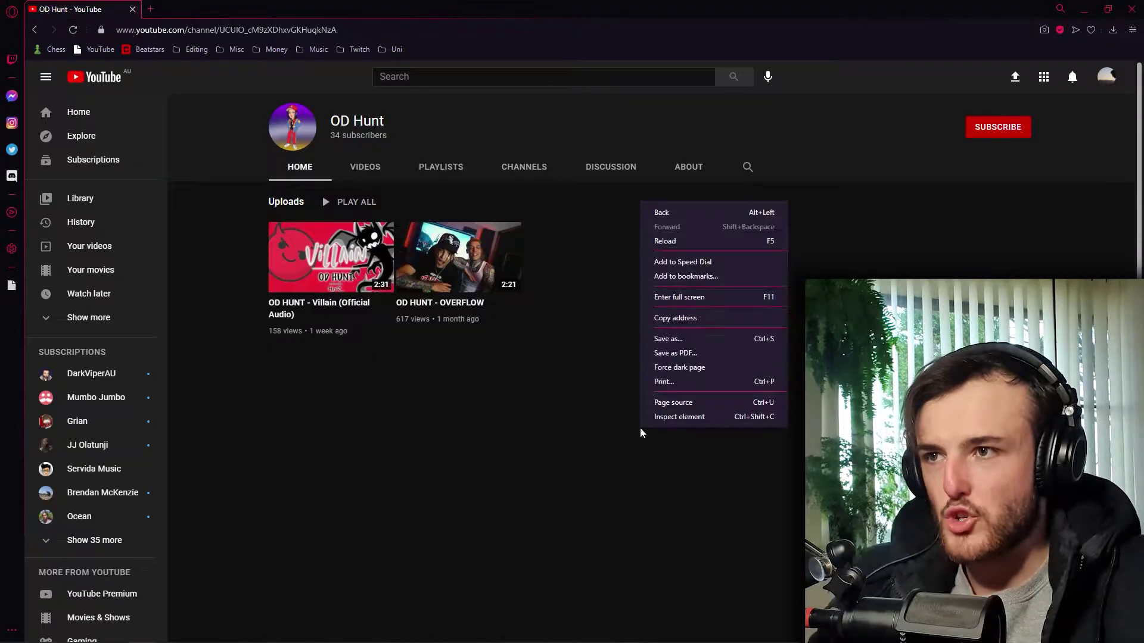
click(498, 432)
right_click(296, 270)
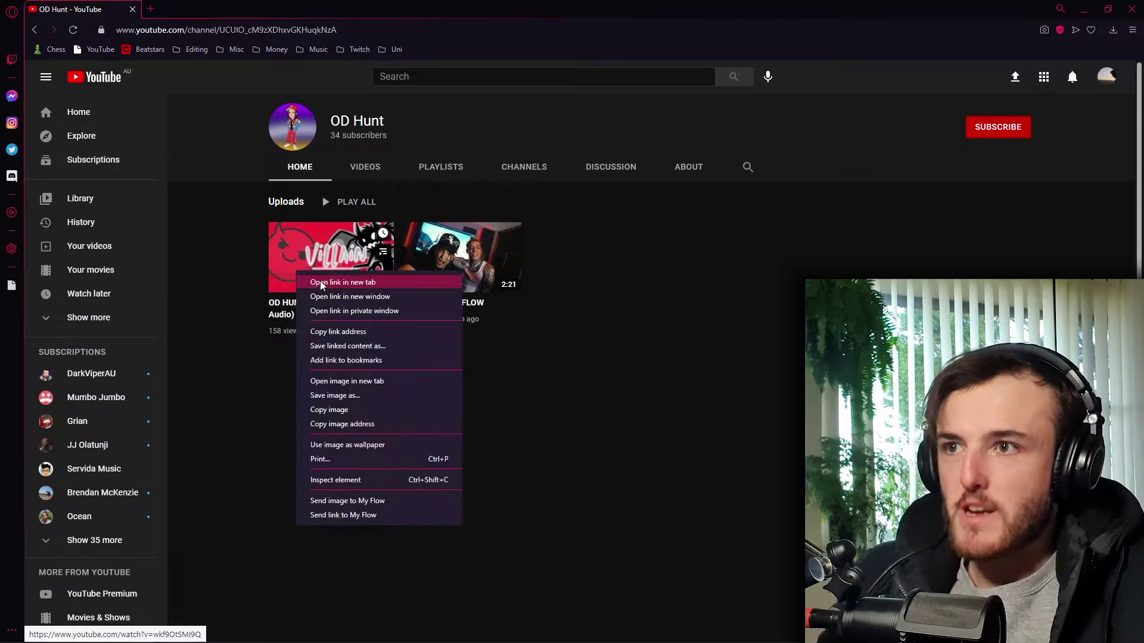
click(326, 280)
click(218, 8)
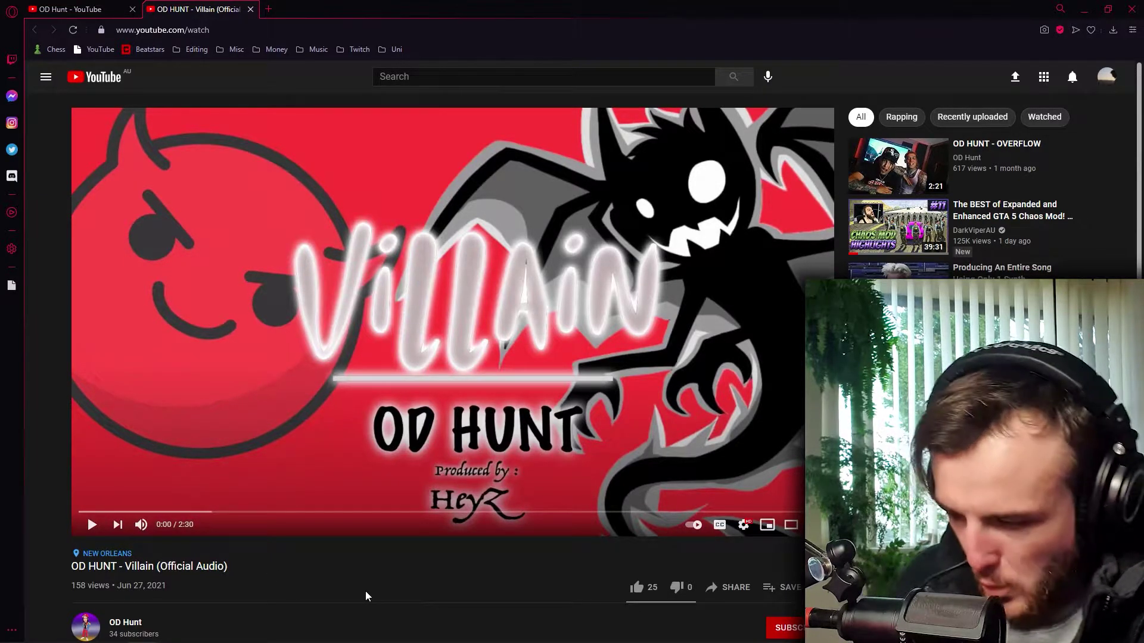
scroll(365, 592, down, 2)
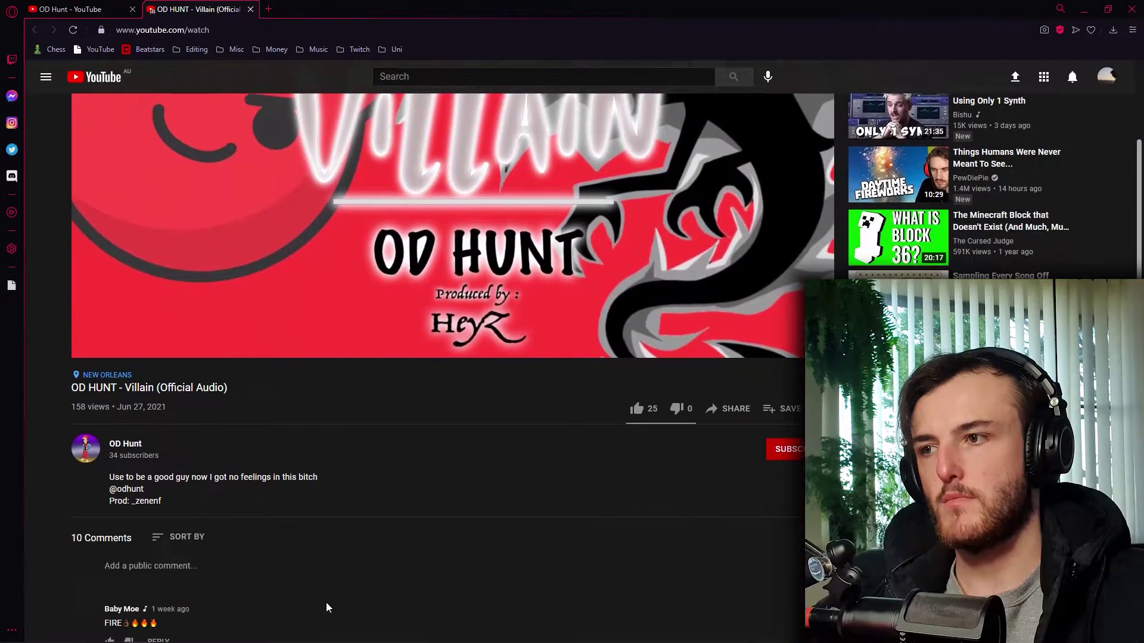
scroll(327, 604, down, 2)
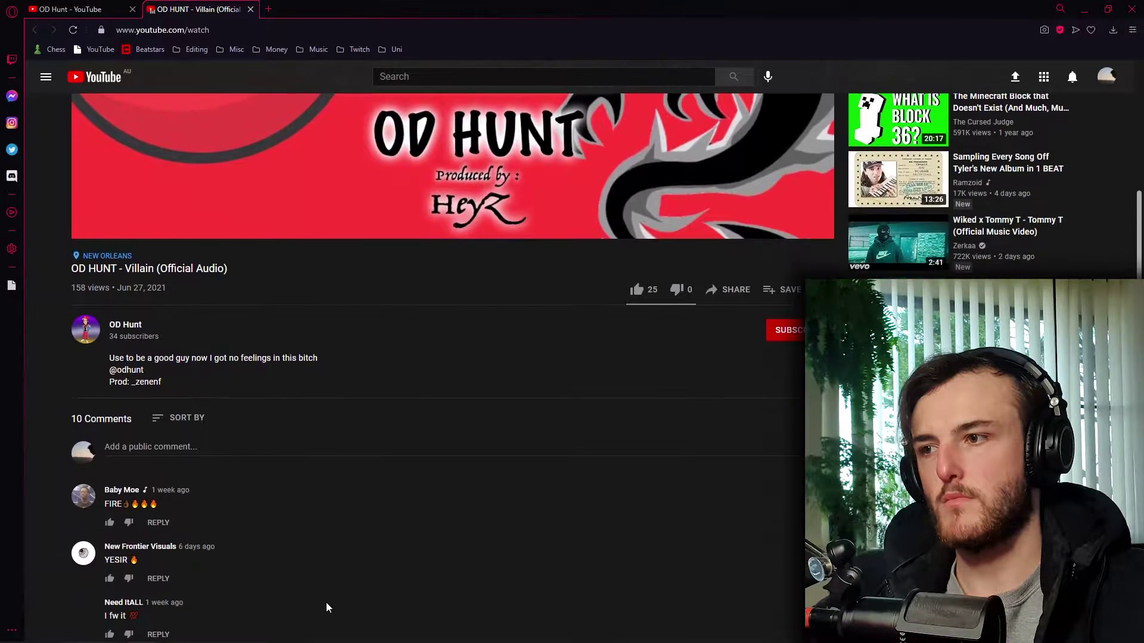
scroll(326, 603, up, 3)
scroll(326, 607, up, 2)
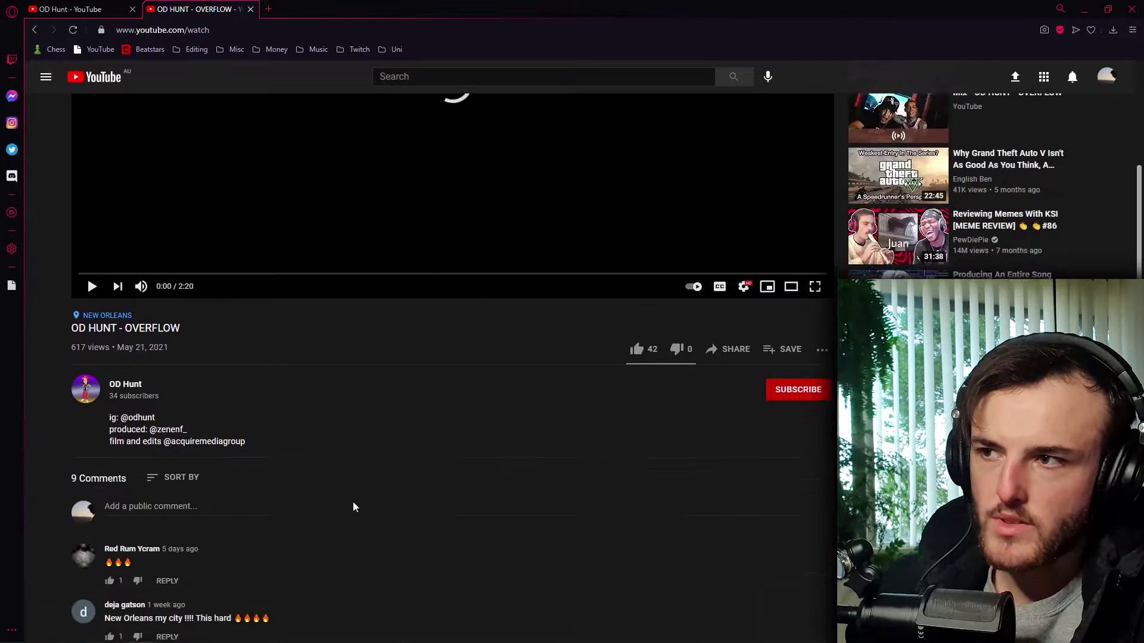
scroll(352, 507, down, 2)
scroll(315, 466, down, 2)
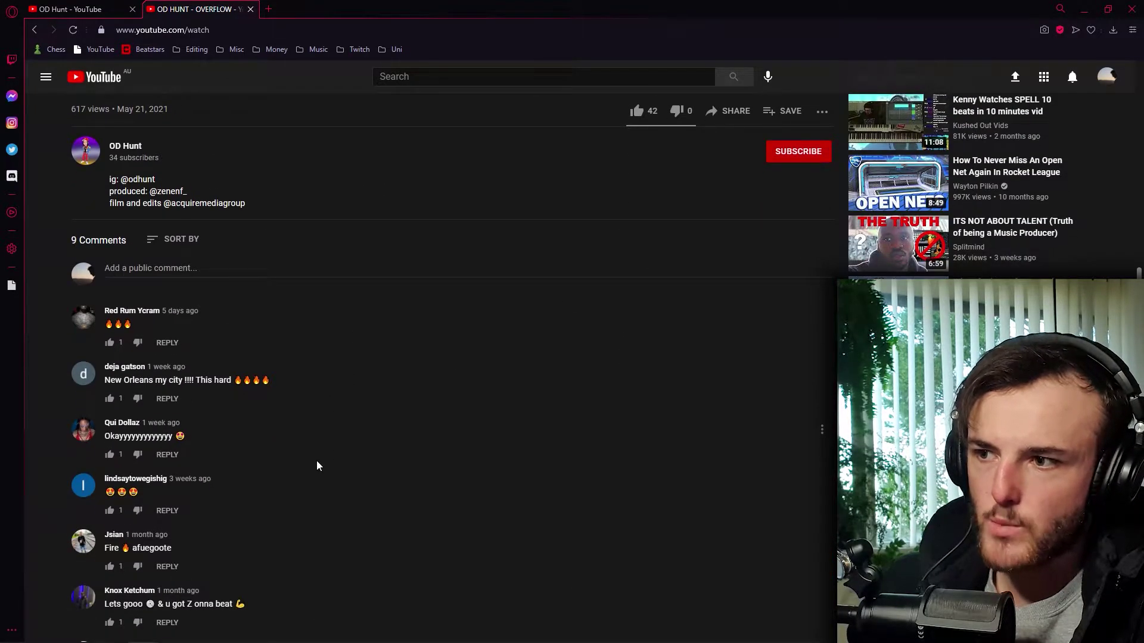
scroll(316, 465, up, 3)
scroll(317, 465, up, 2)
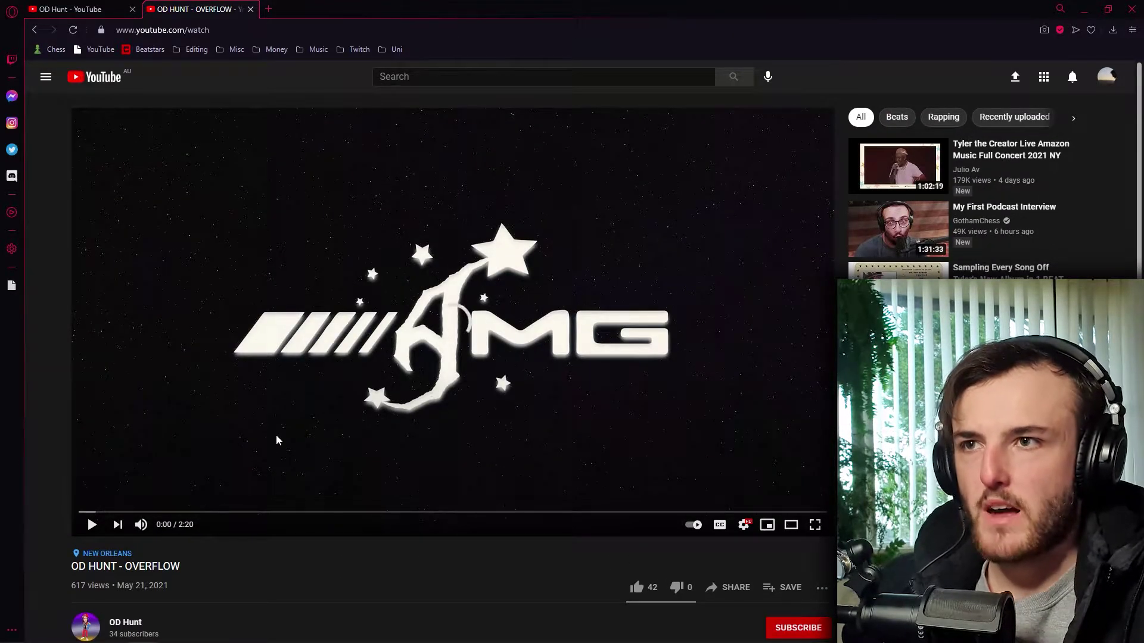
Step: Start playback of the OVERFLOW video
click(242, 441)
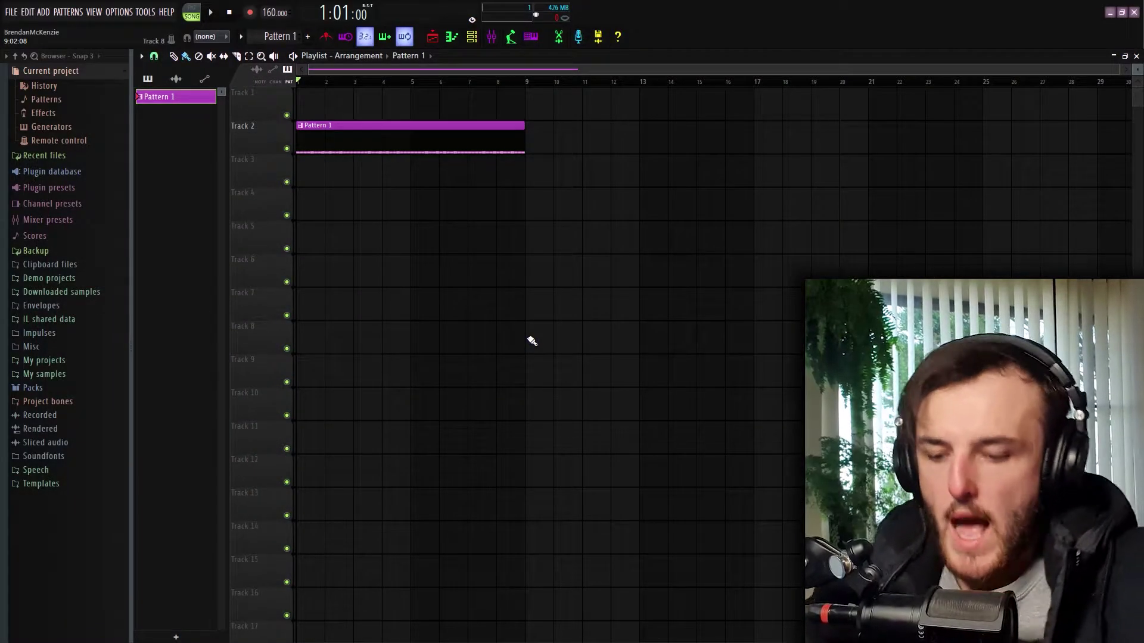
Step: Load the Cymatics APEX KEYS Unstable sample from the Packs browser into the channel rack
key(F6)
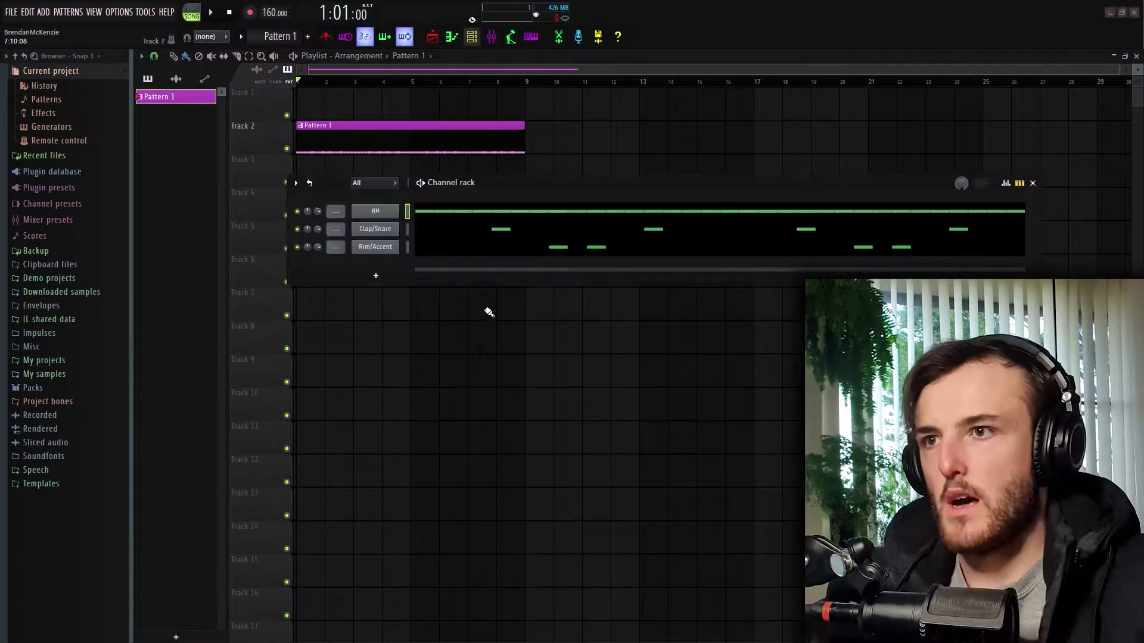
click(377, 276)
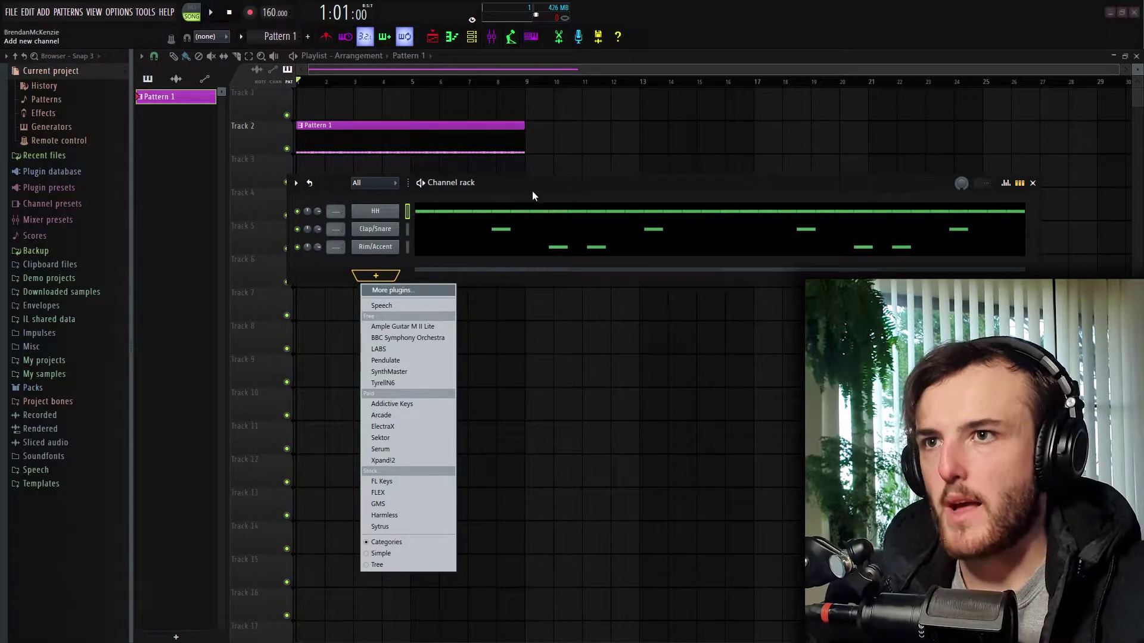
key(Escape)
click(32, 388)
click(46, 116)
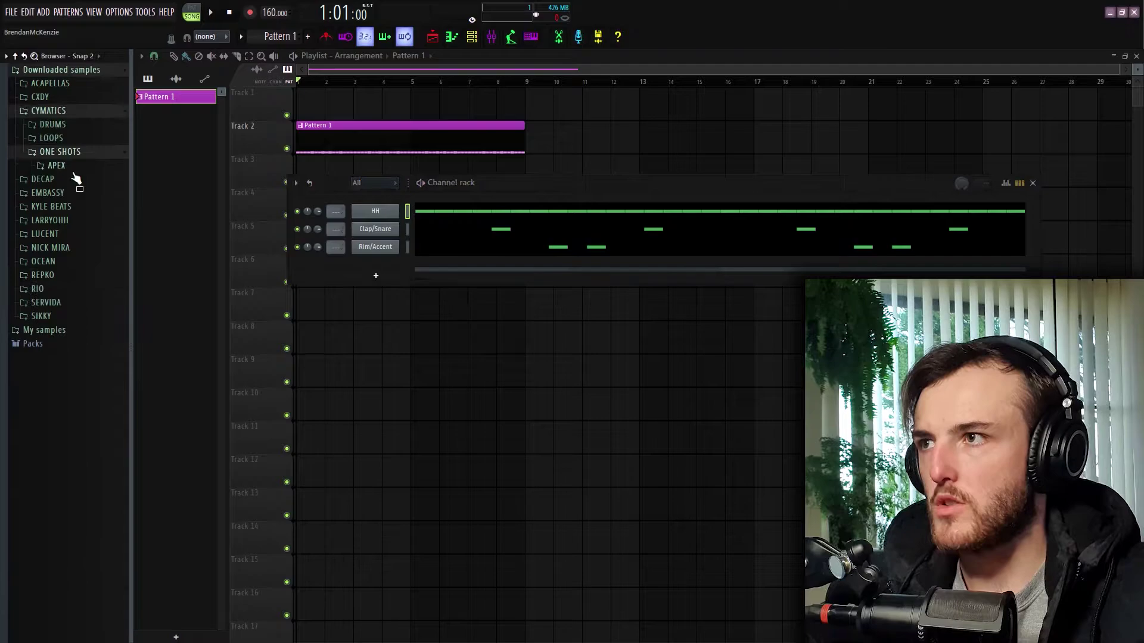
click(54, 166)
scroll(118, 385, down, 1)
scroll(119, 384, down, 10)
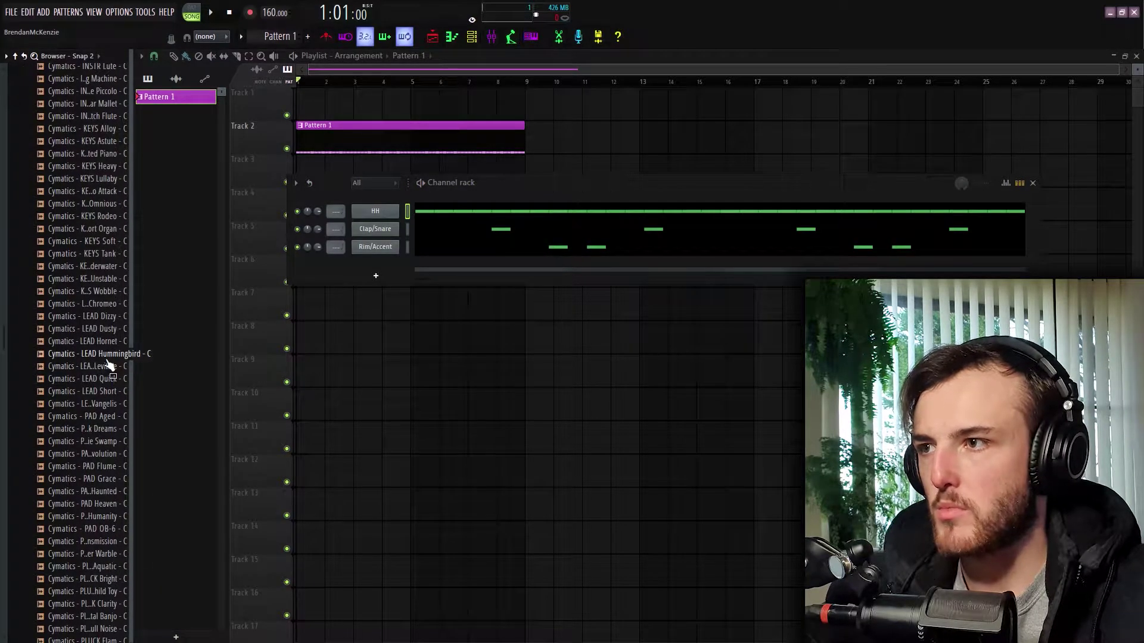
drag(101, 305, 97, 284)
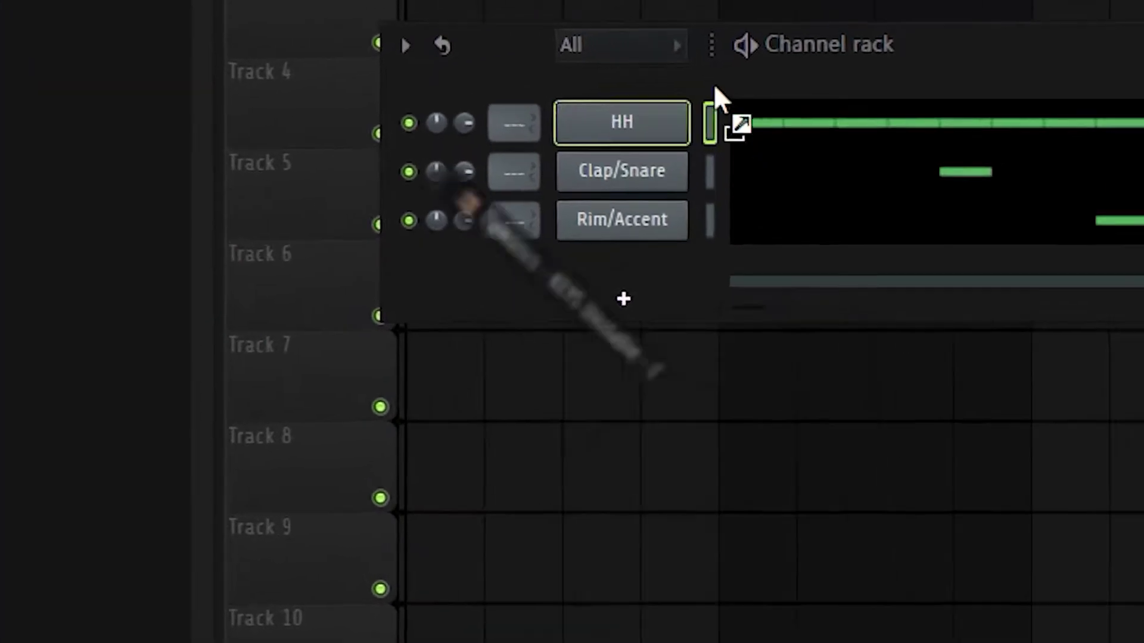
drag(153, 234, 380, 213)
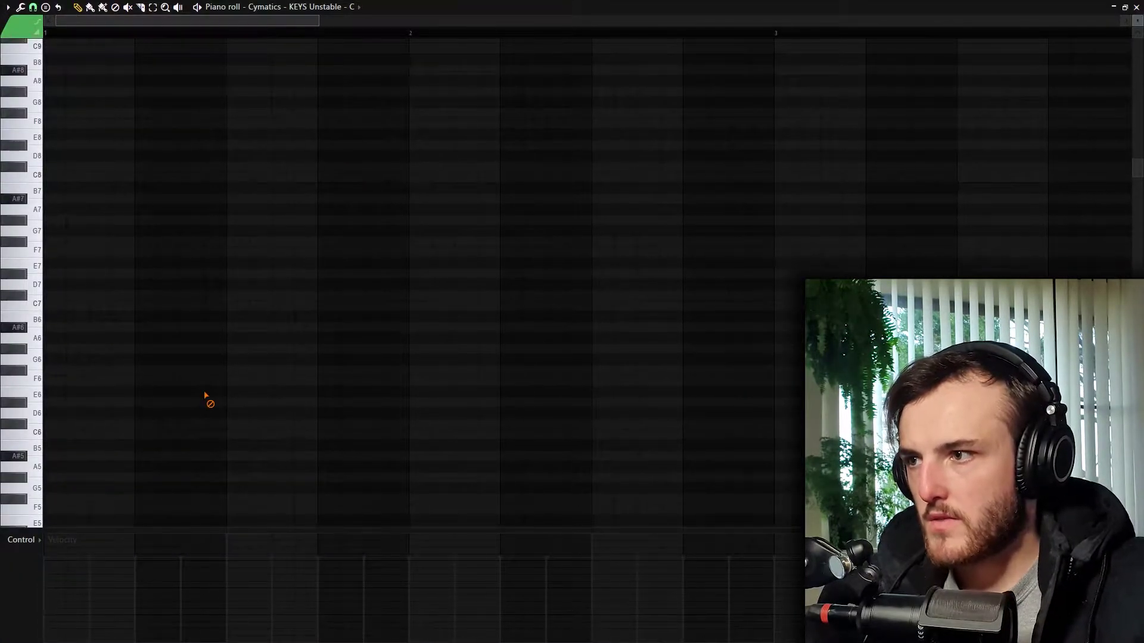
scroll(163, 360, down, 3)
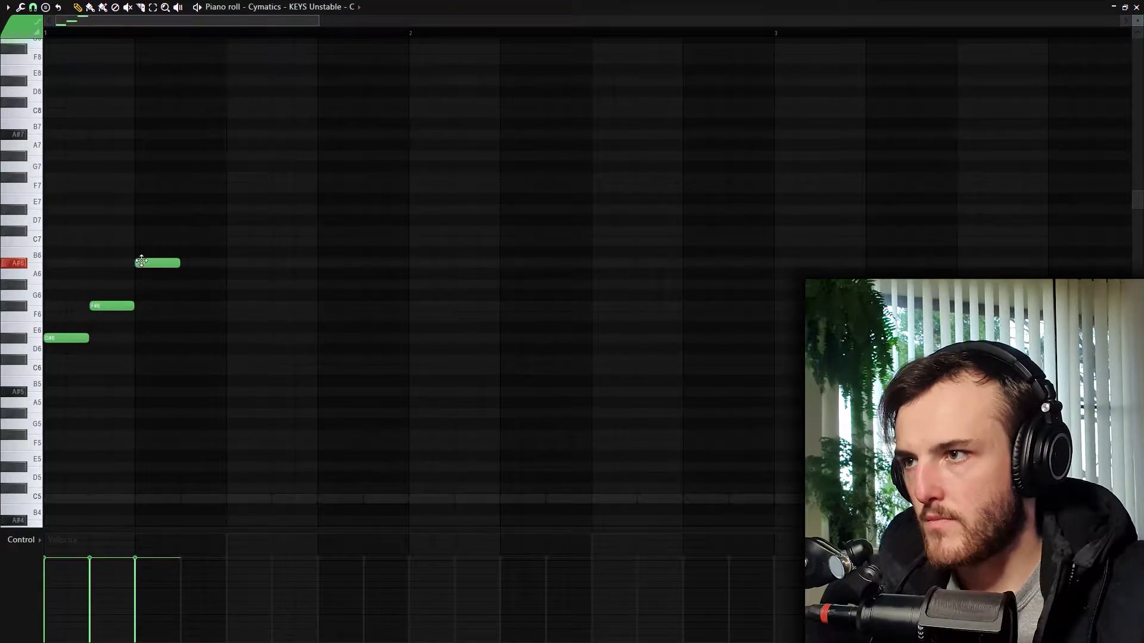
Step: Play back the keys melody and randomize its note velocities with the Randomizer
key(space)
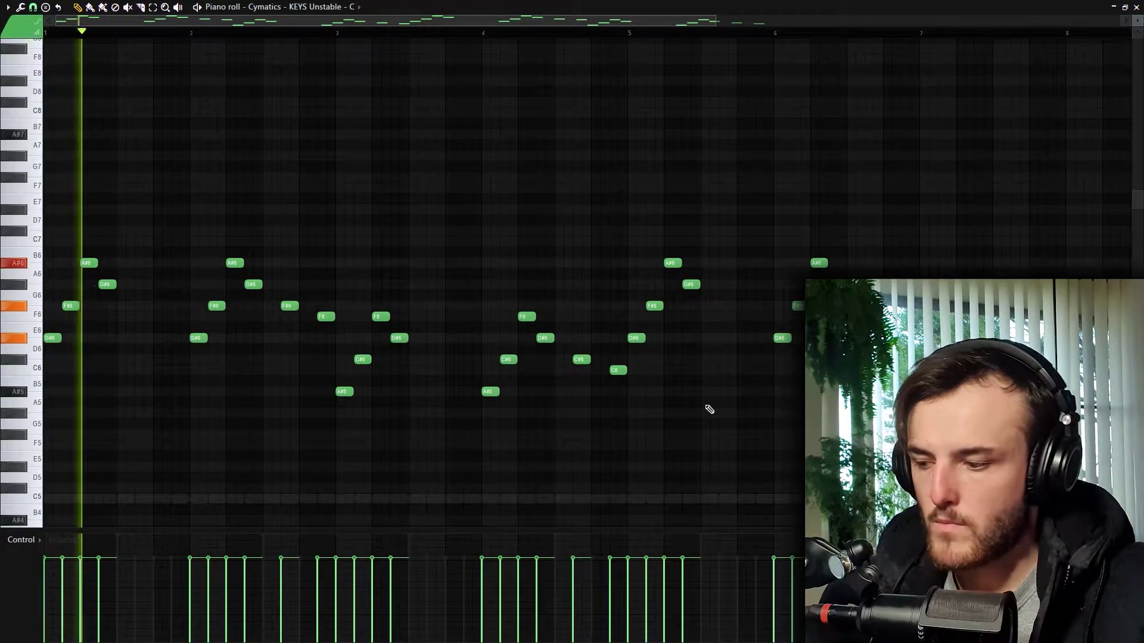
key(alt+r)
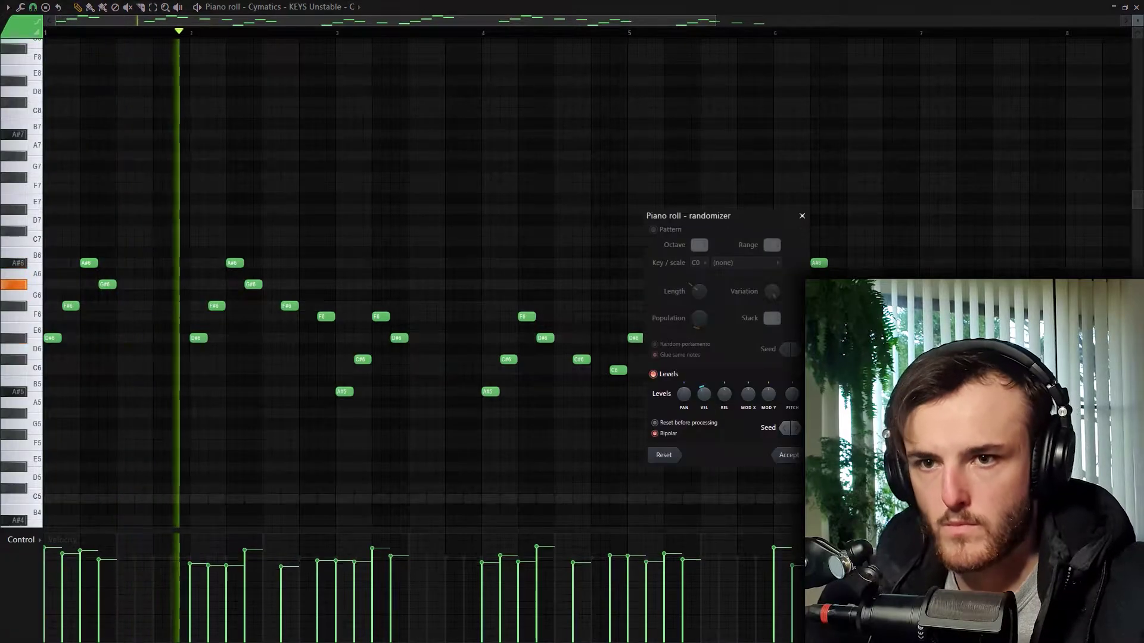
drag(706, 408, 684, 385)
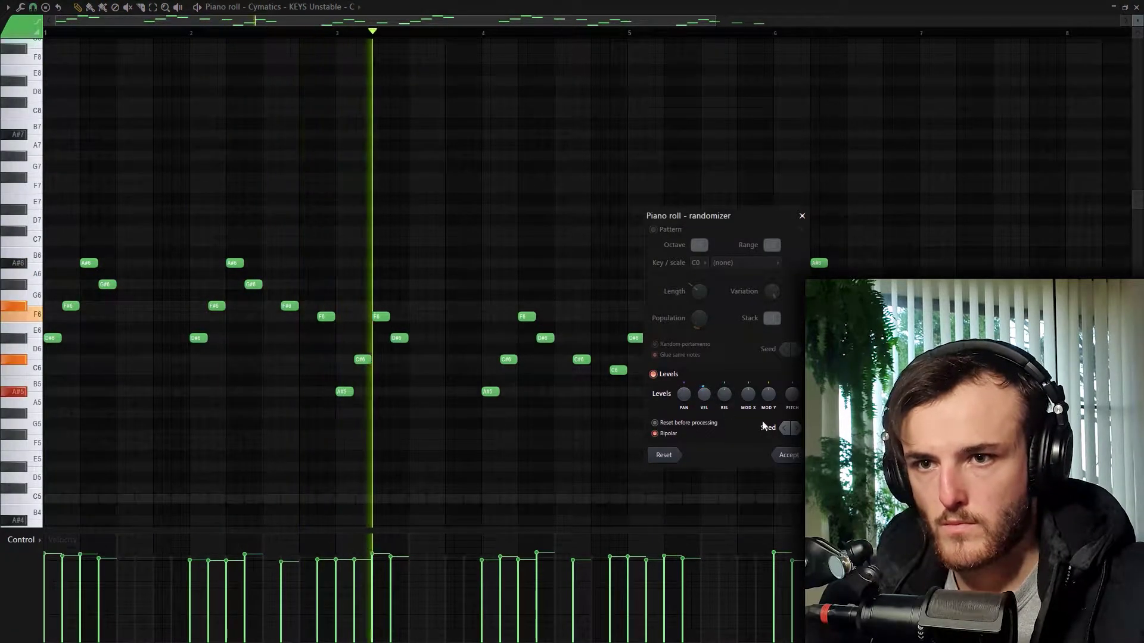
click(788, 455)
Step: Raise the low cut on the keys' Fruity parametric EQ 2 in the mixer to thin their low end
click(1136, 7)
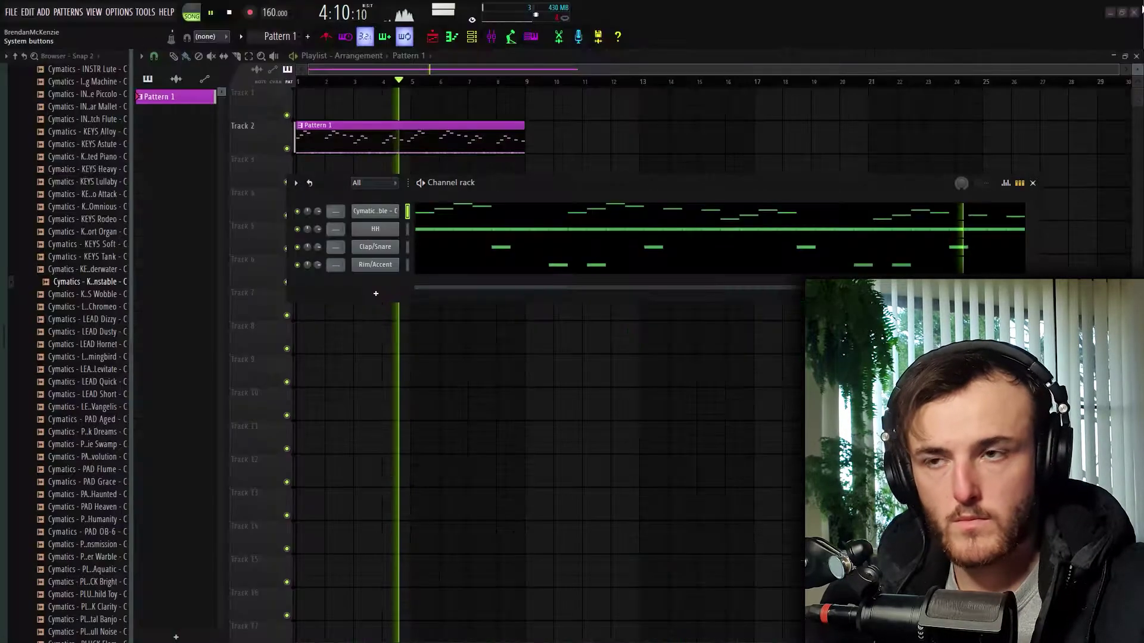
key(ctrl+l)
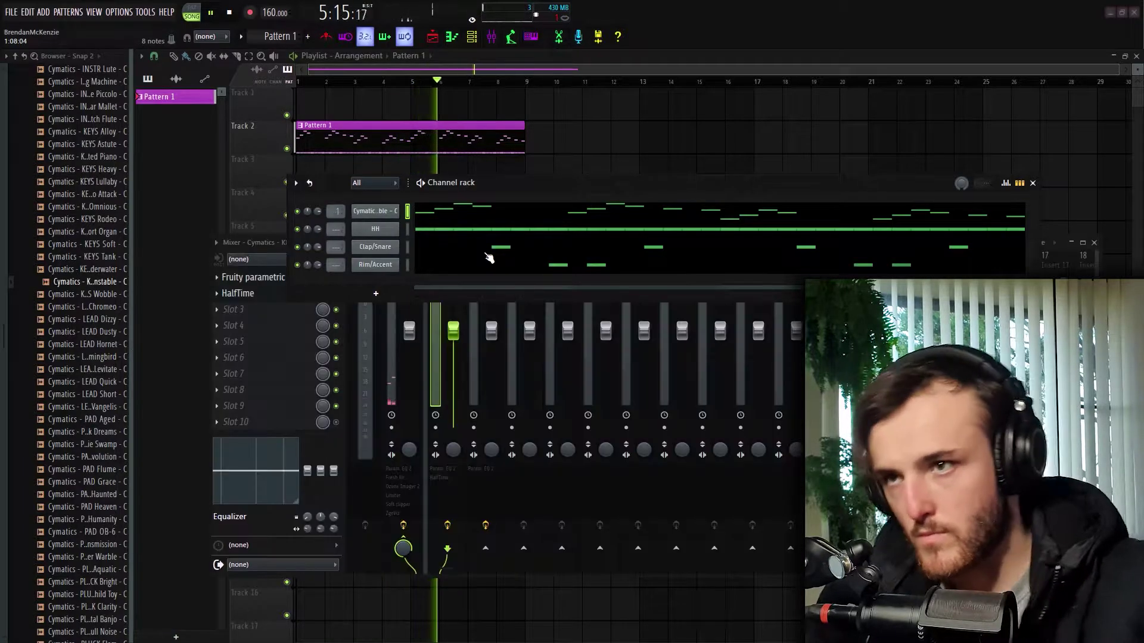
click(1034, 184)
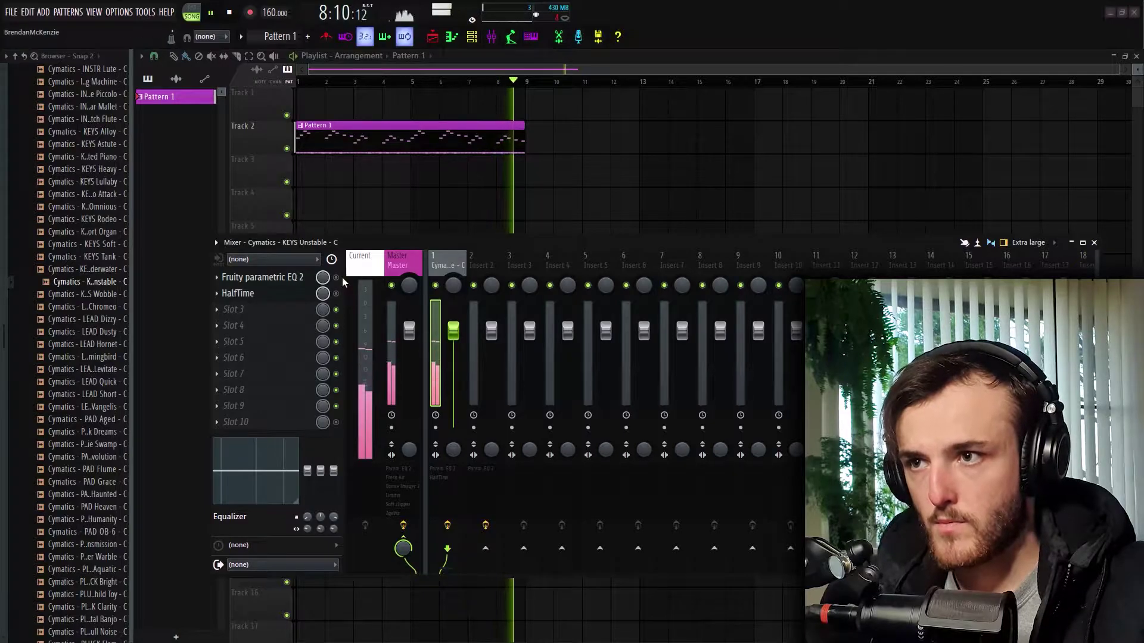
click(297, 279)
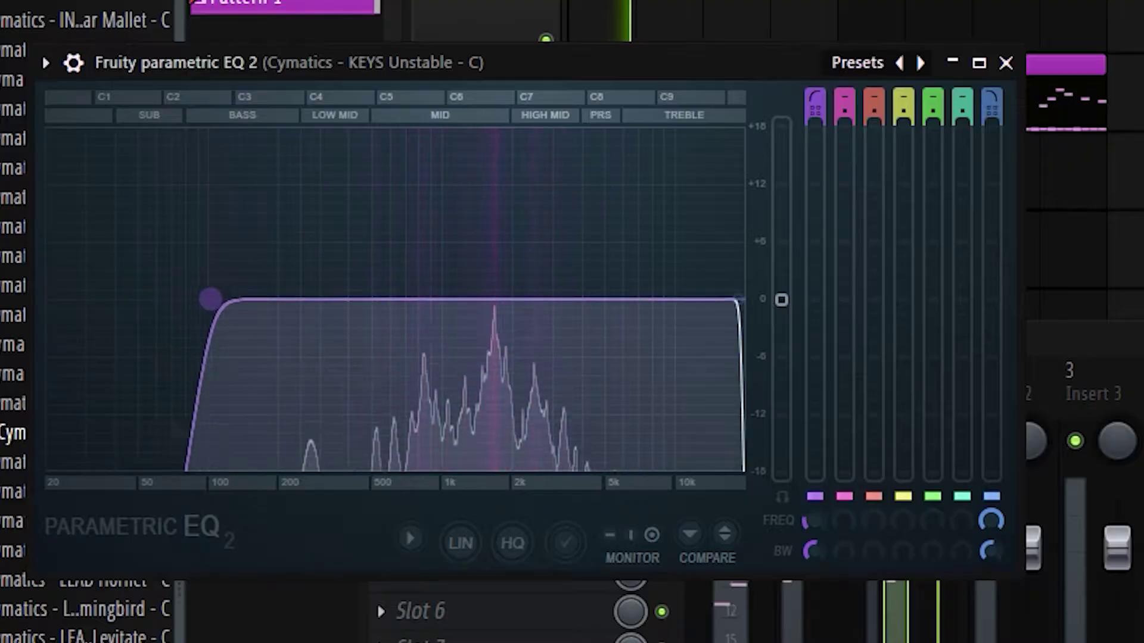
drag(212, 298, 362, 304)
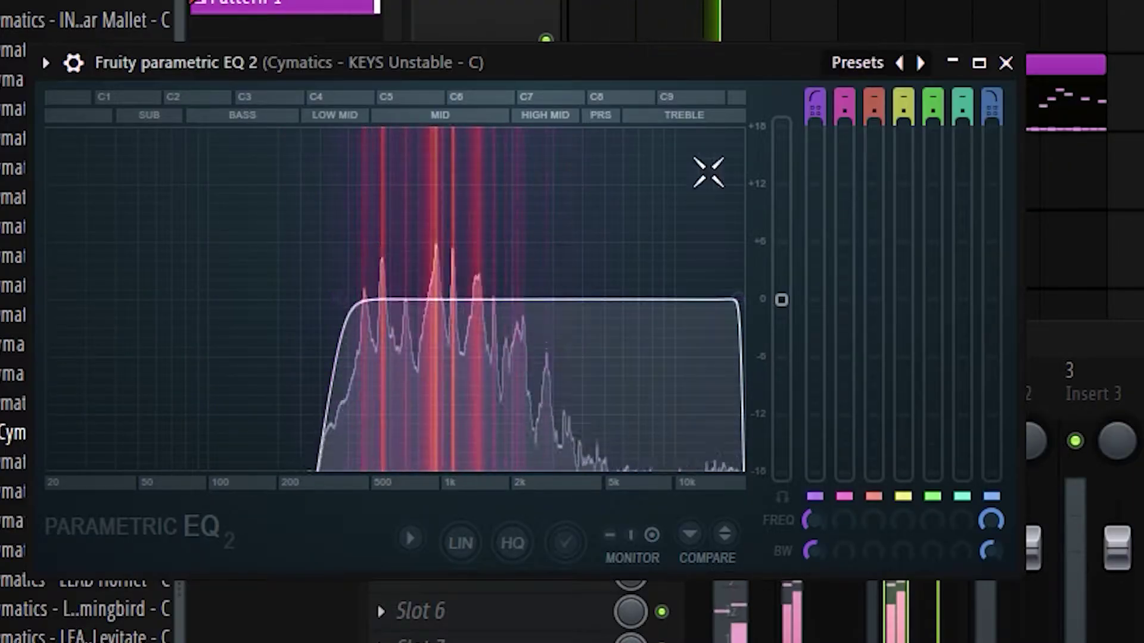
click(1005, 62)
click(373, 294)
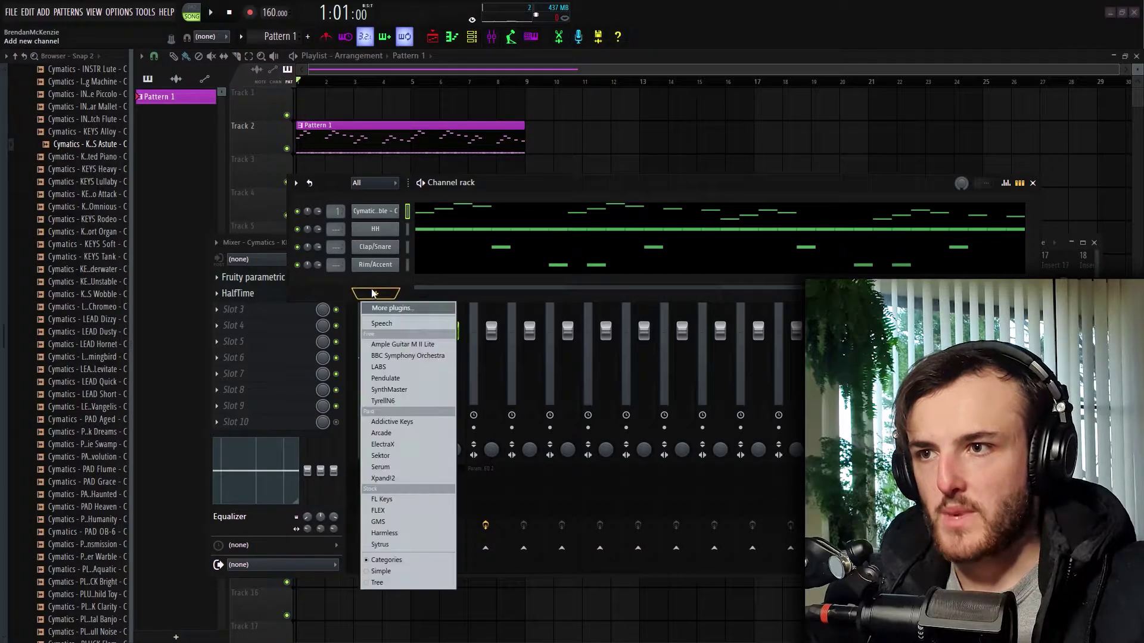
Step: Add an Addictive Keys channel and write its chords, shifting one note a step earlier
click(408, 422)
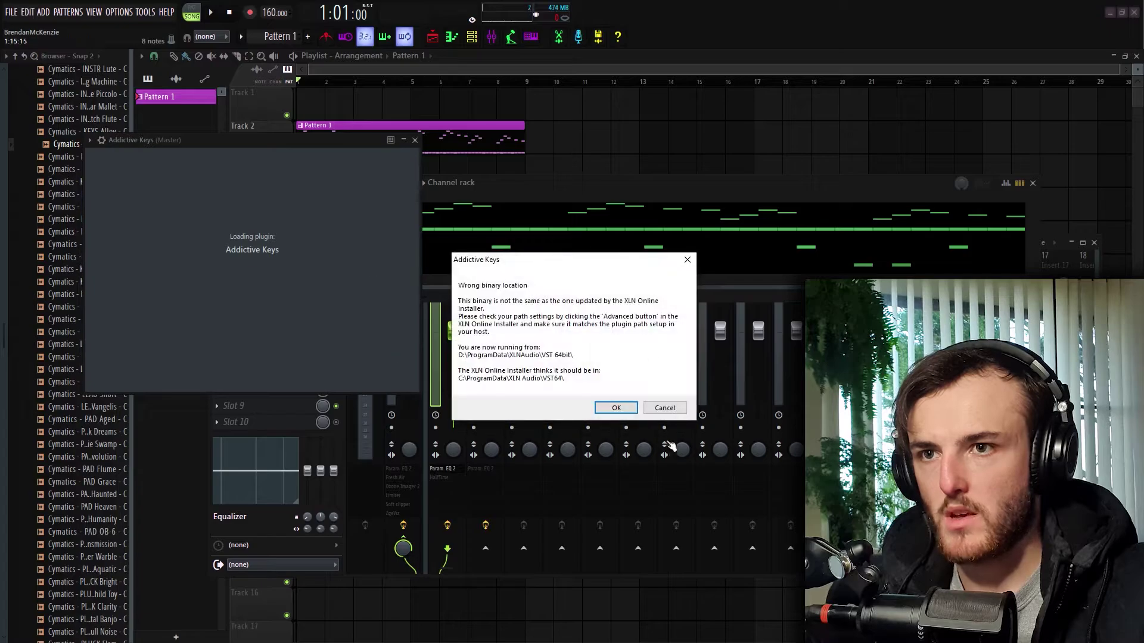
click(619, 409)
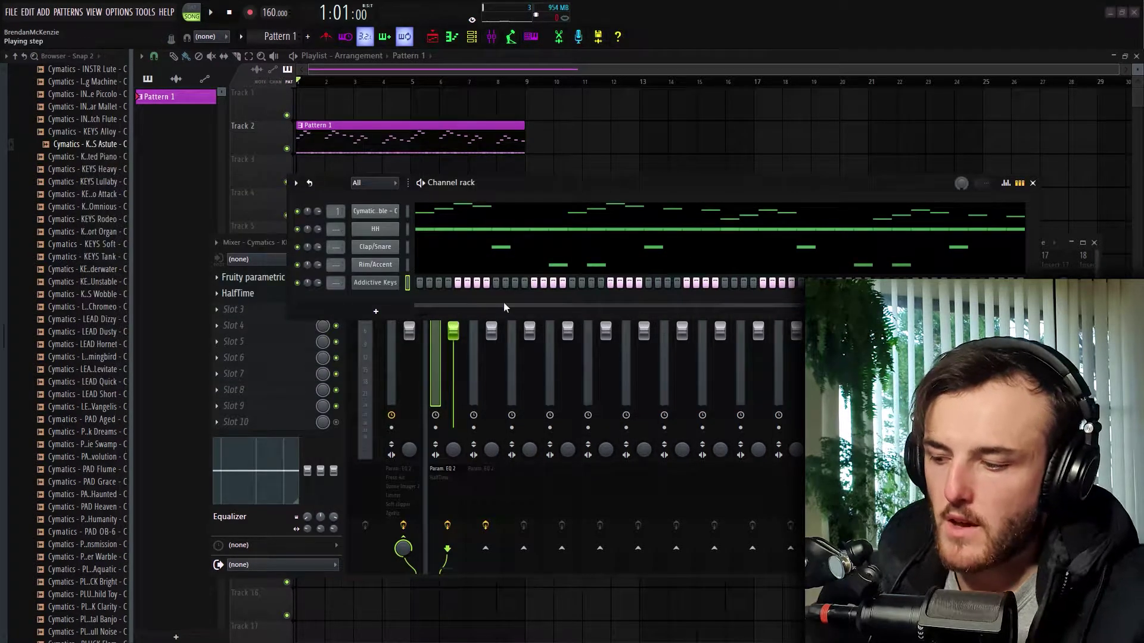
right_click(406, 229)
click(420, 230)
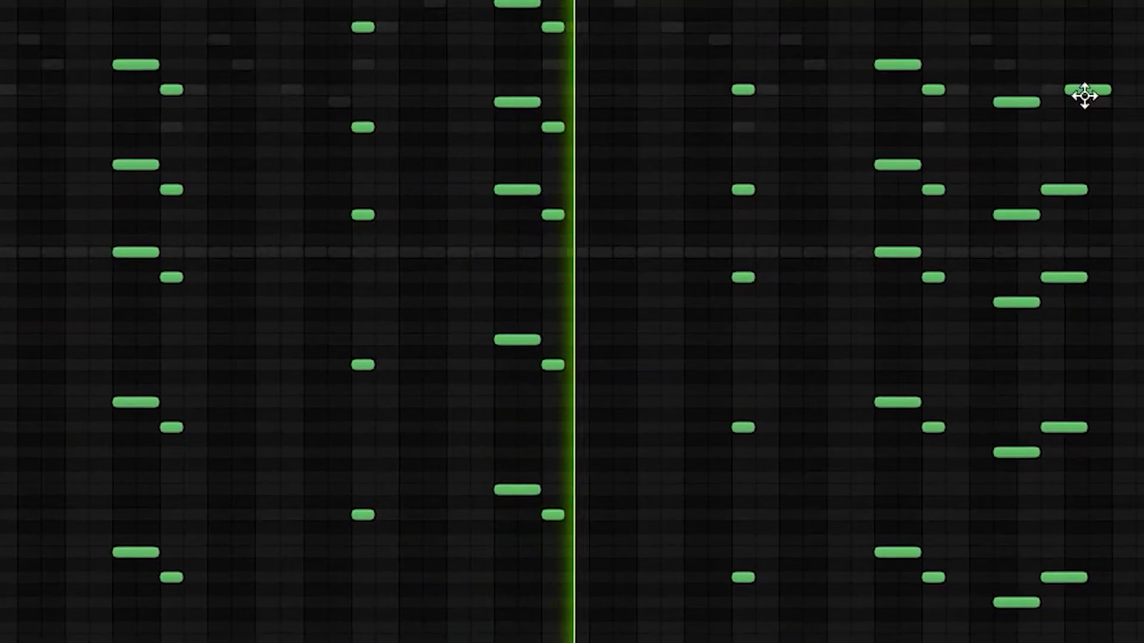
drag(1084, 94, 1062, 95)
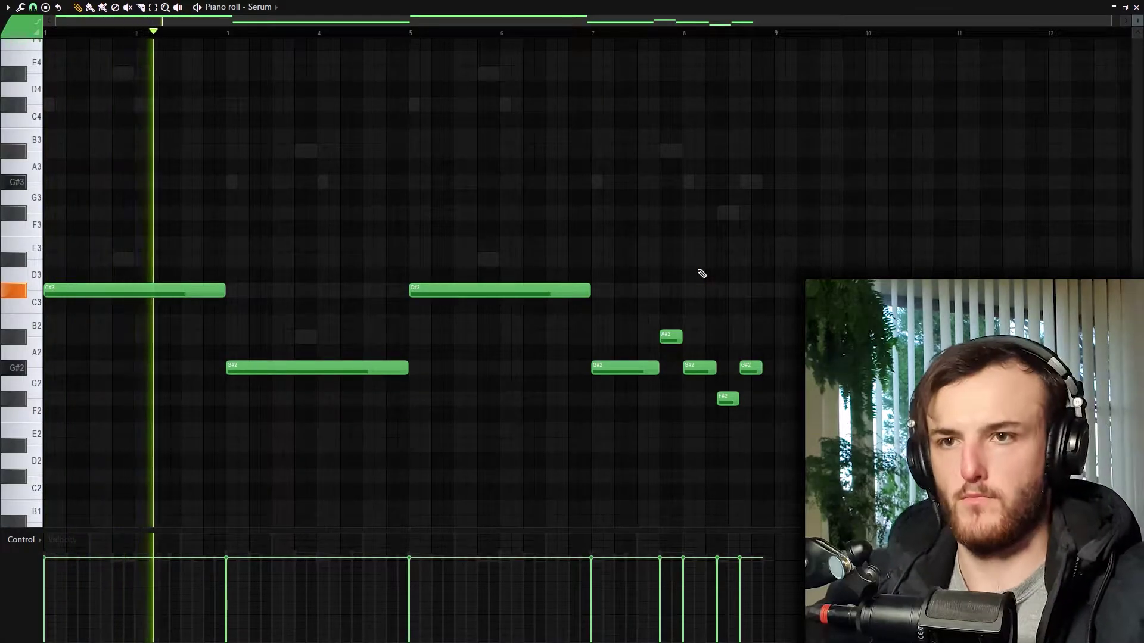
Step: Tidy the Serum bass line by deleting two short notes and lengthening the G#2 note
right_click(670, 337)
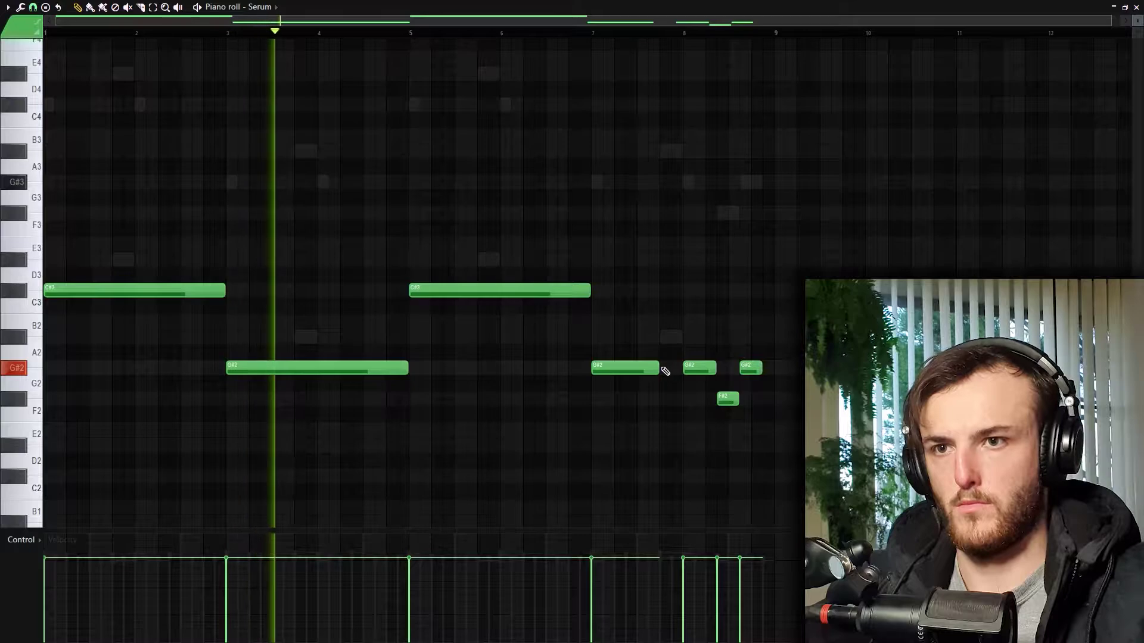
right_click(699, 369)
drag(659, 369, 718, 371)
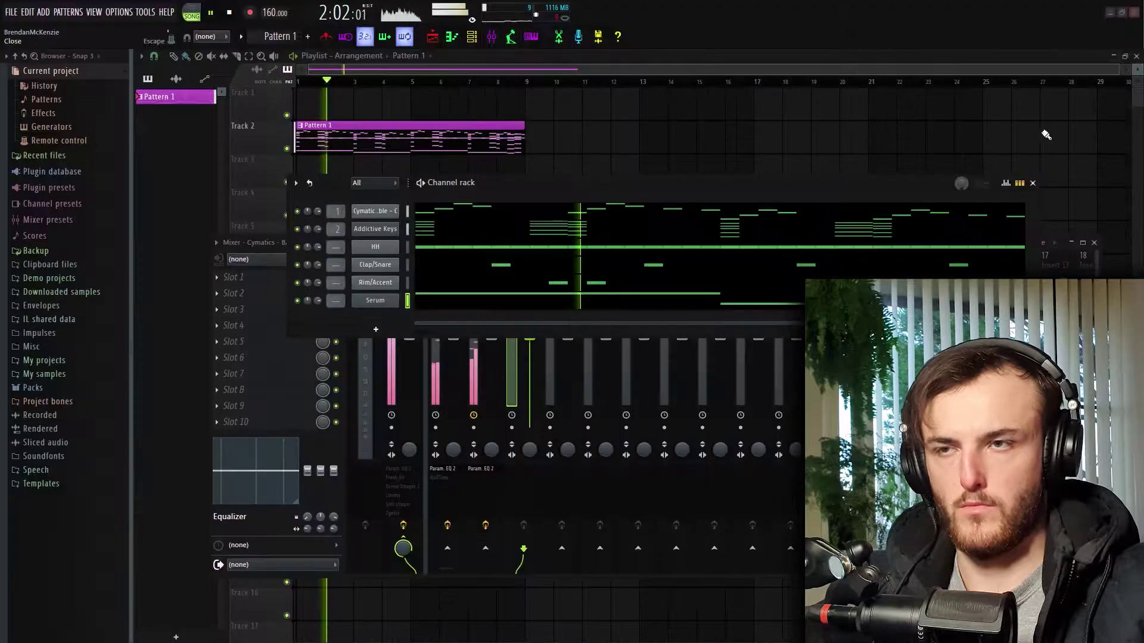
Step: Stop playback and switch the browser from the CYMATICS pack to the CXDY drum kits folder
key(space)
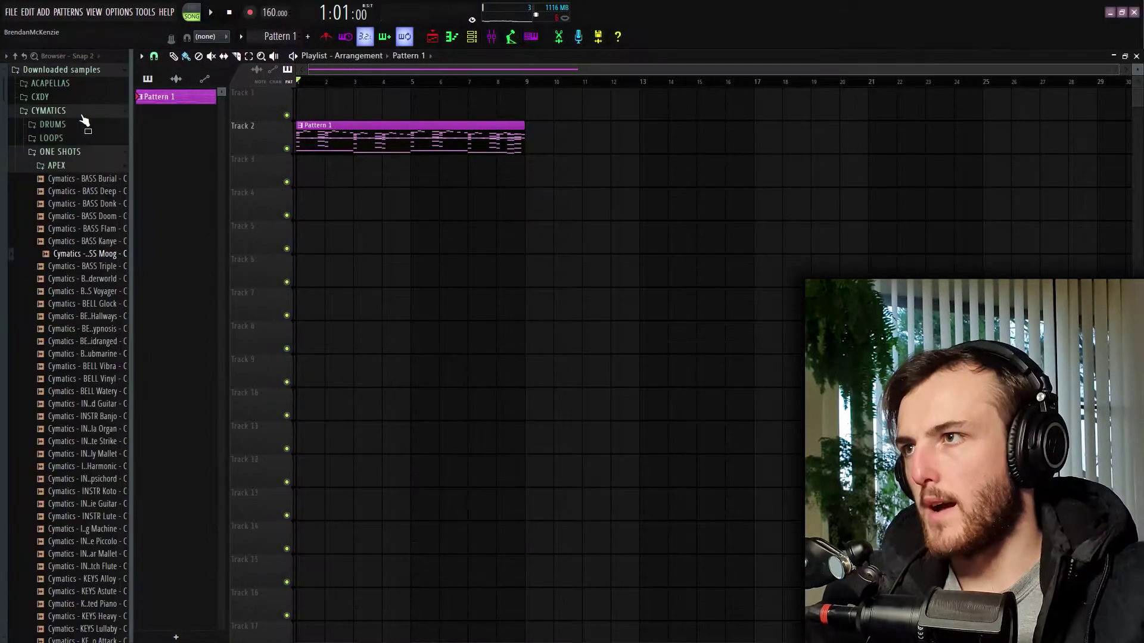
click(50, 110)
click(54, 109)
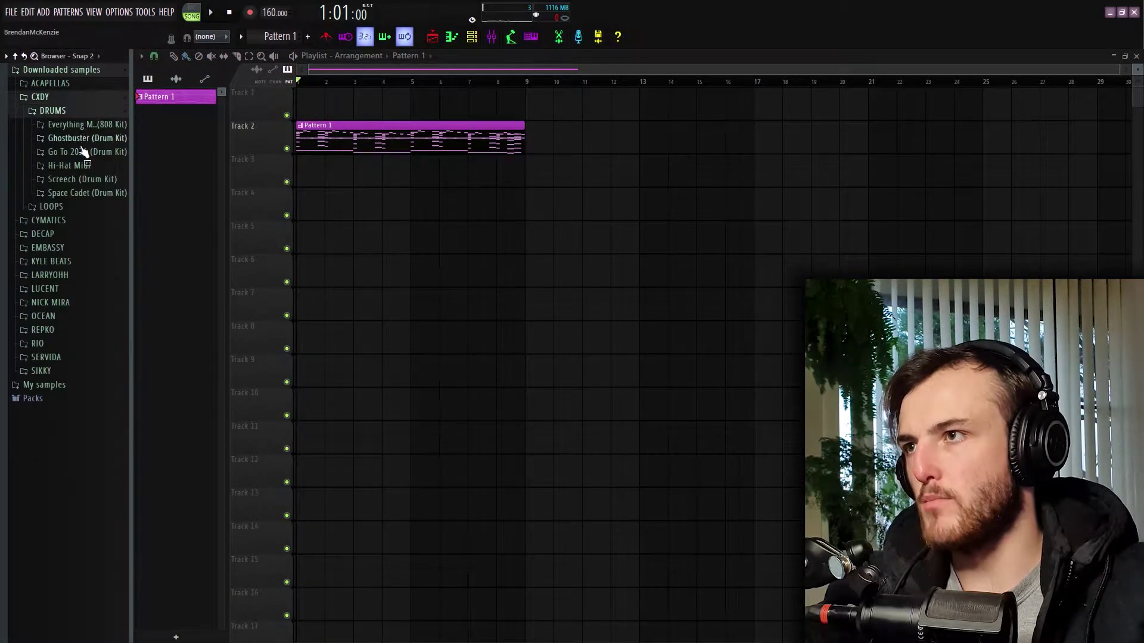
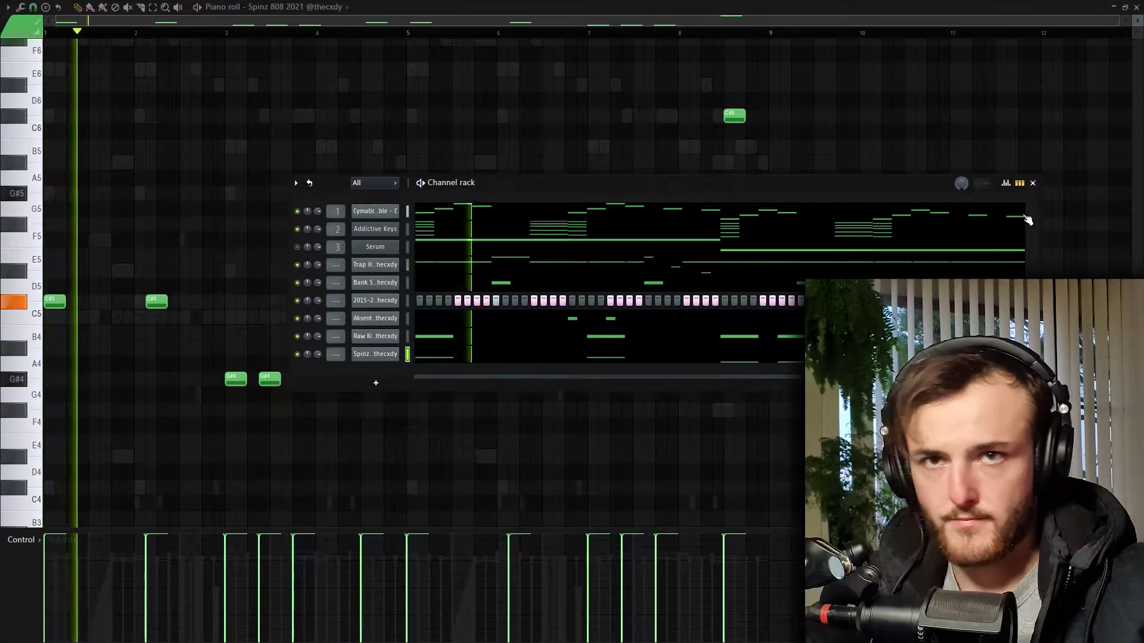
Step: Add a C5 note near bar 9, apply Legato so each note reaches the next, and lengthen the last note
click(1033, 184)
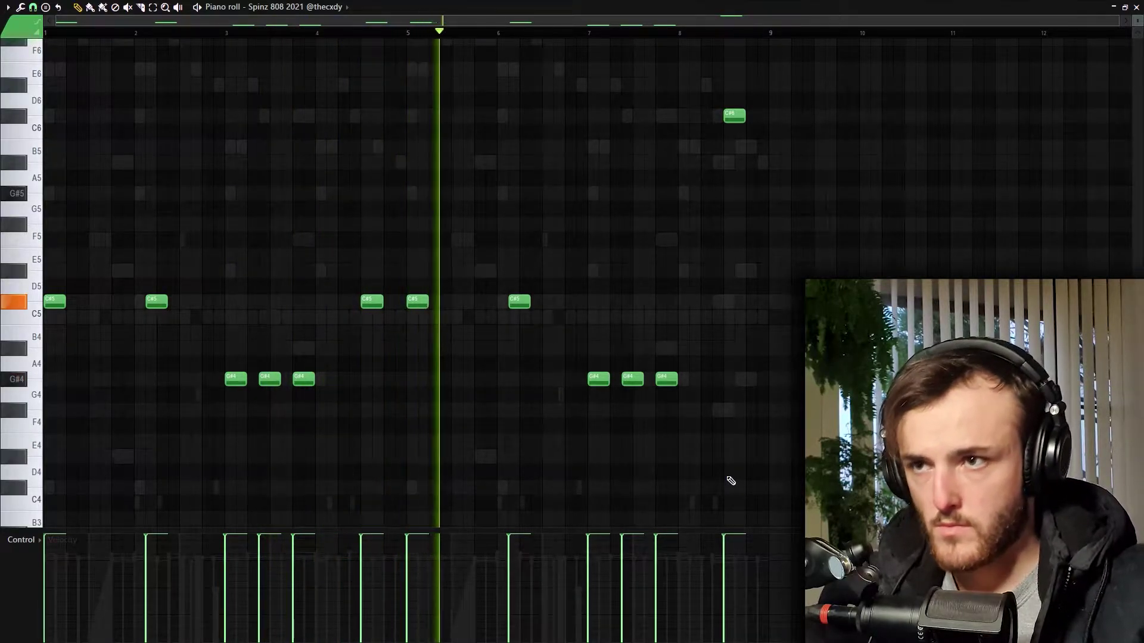
click(755, 302)
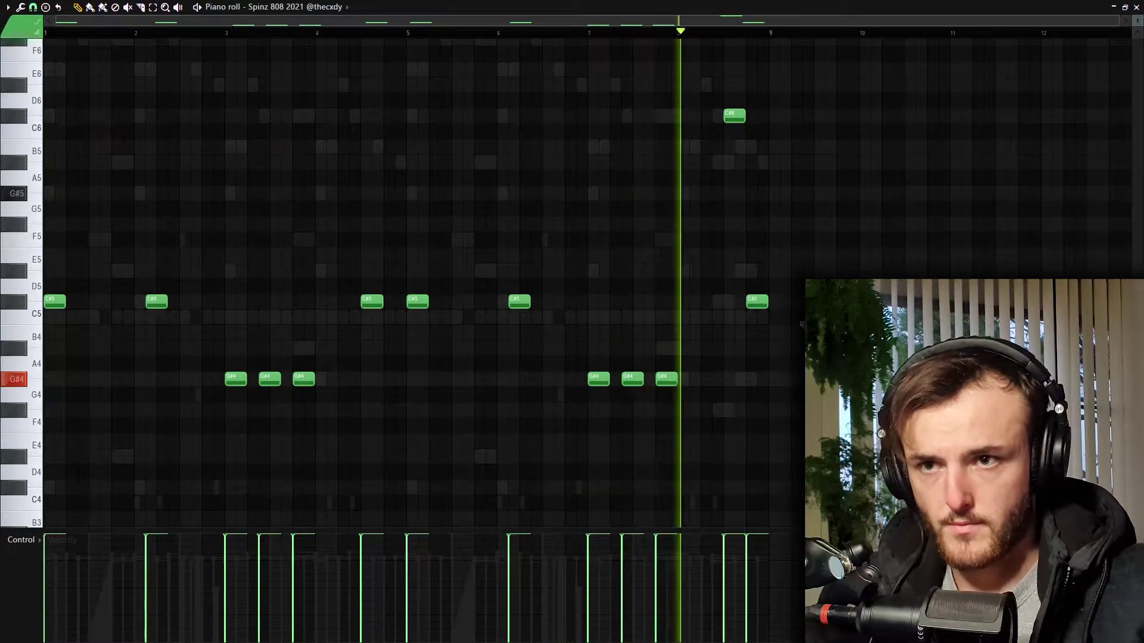
drag(758, 306, 746, 306)
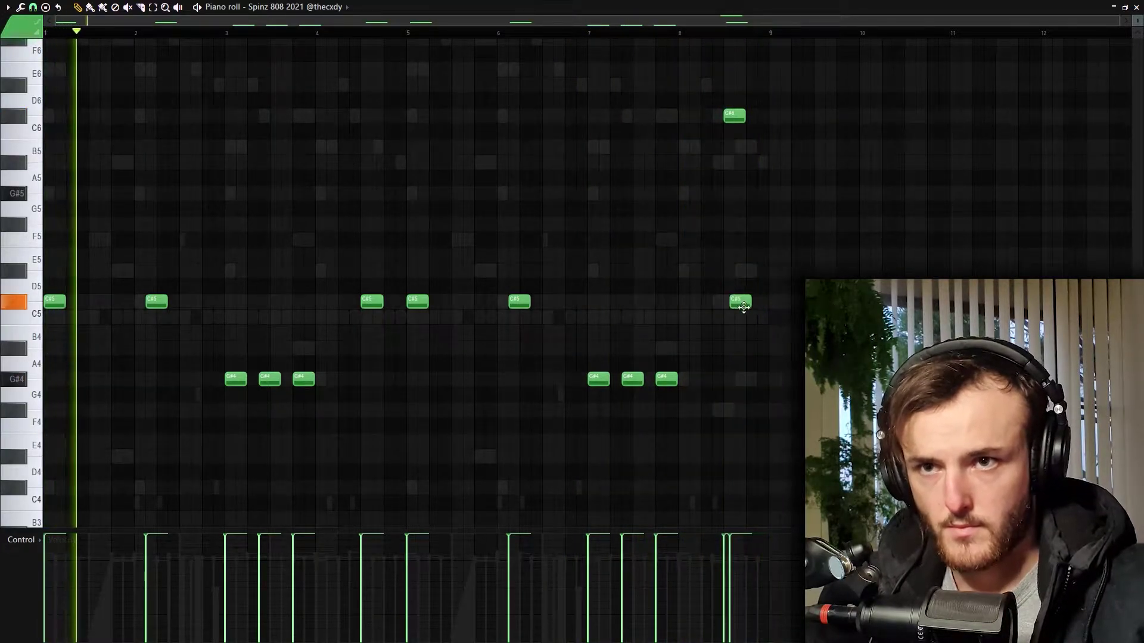
key(ctrl+l)
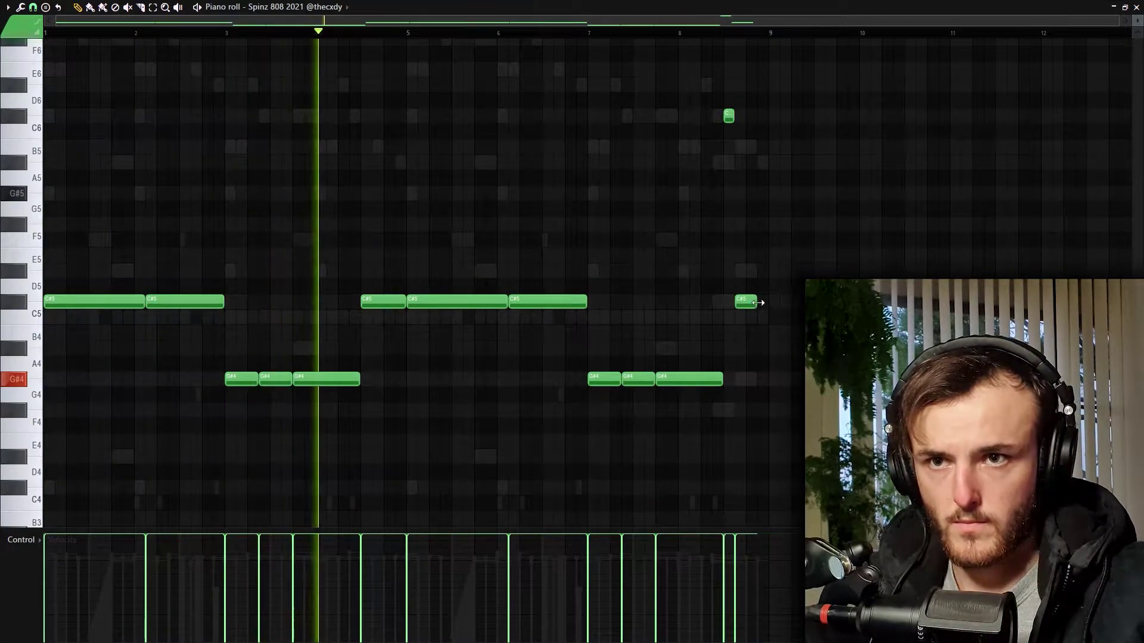
drag(757, 305, 775, 305)
Step: Lower the Trap HH insert fader in the Mixer after closing the 808 piano roll
click(1135, 7)
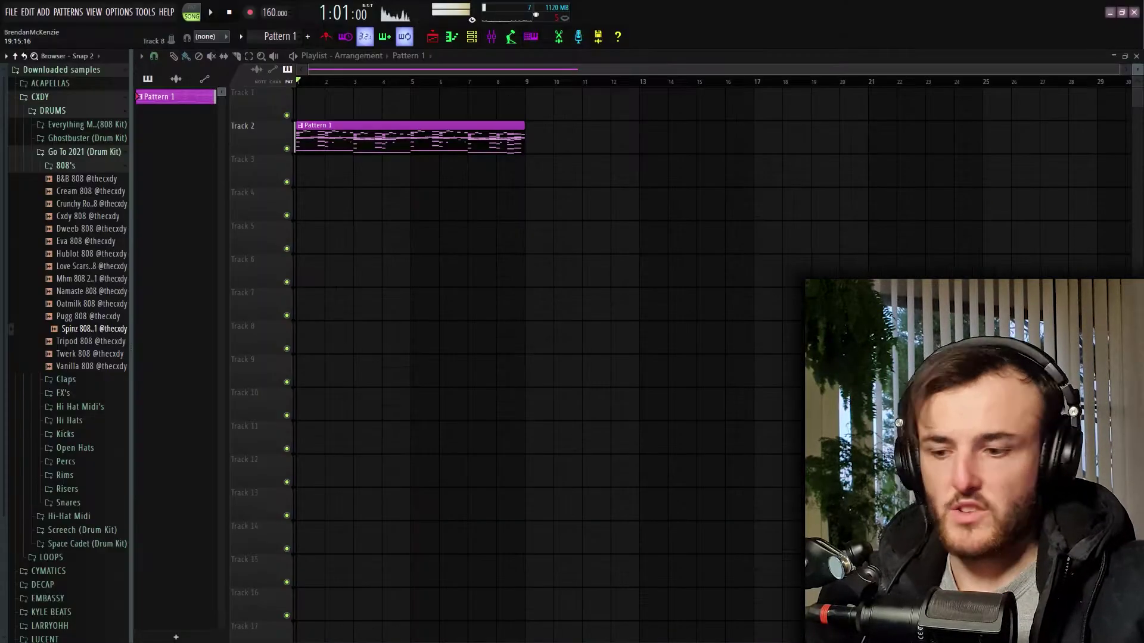
key(F9)
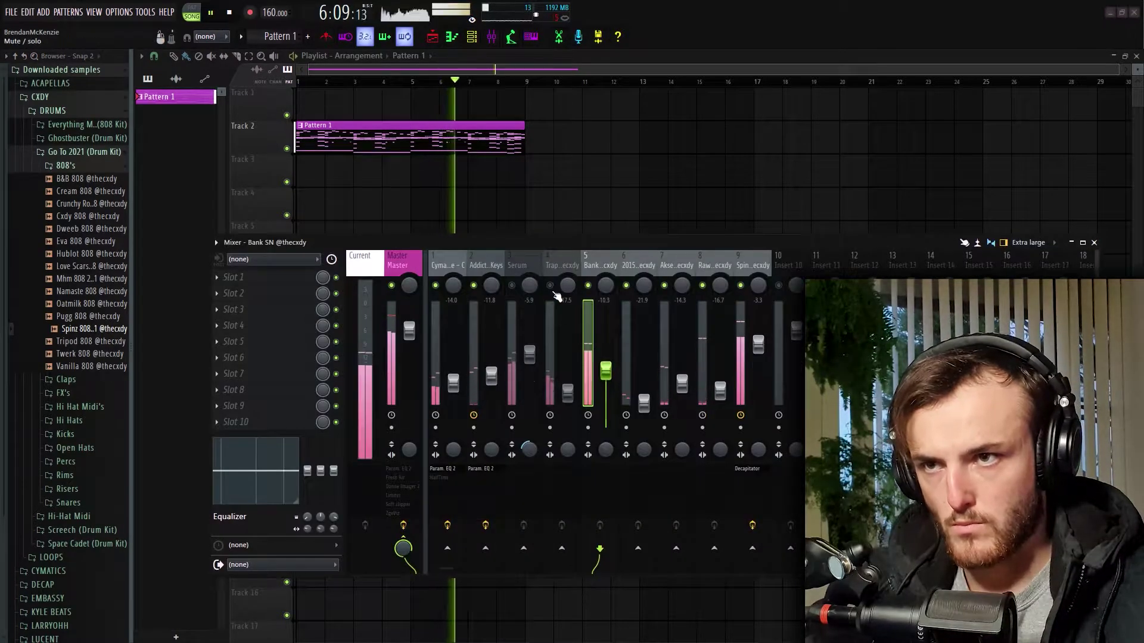
drag(578, 393, 578, 415)
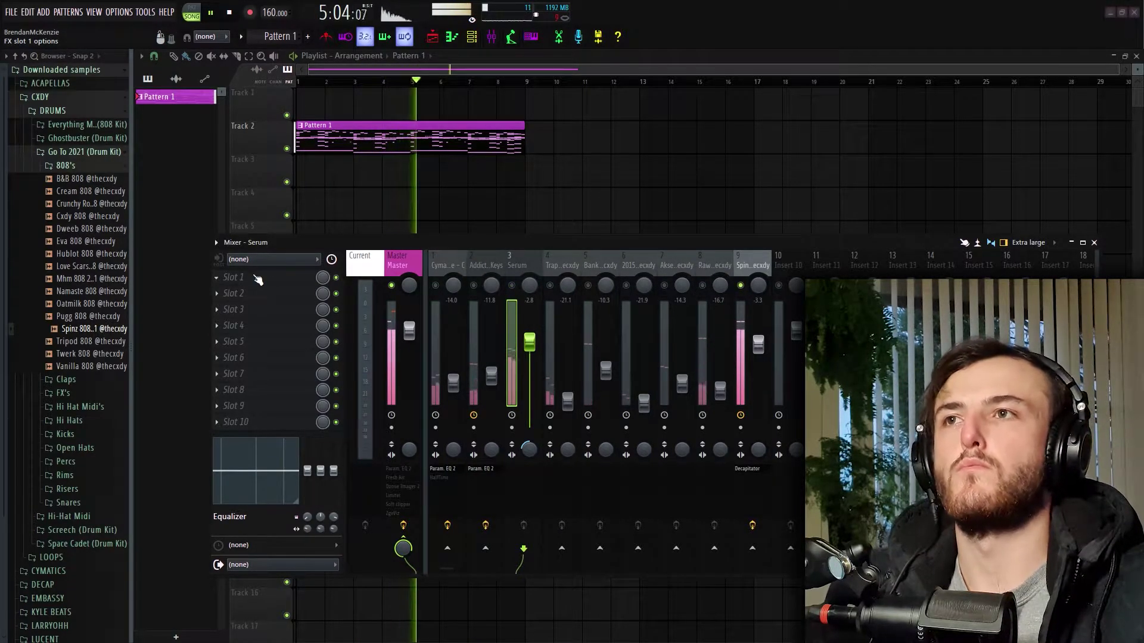
click(257, 280)
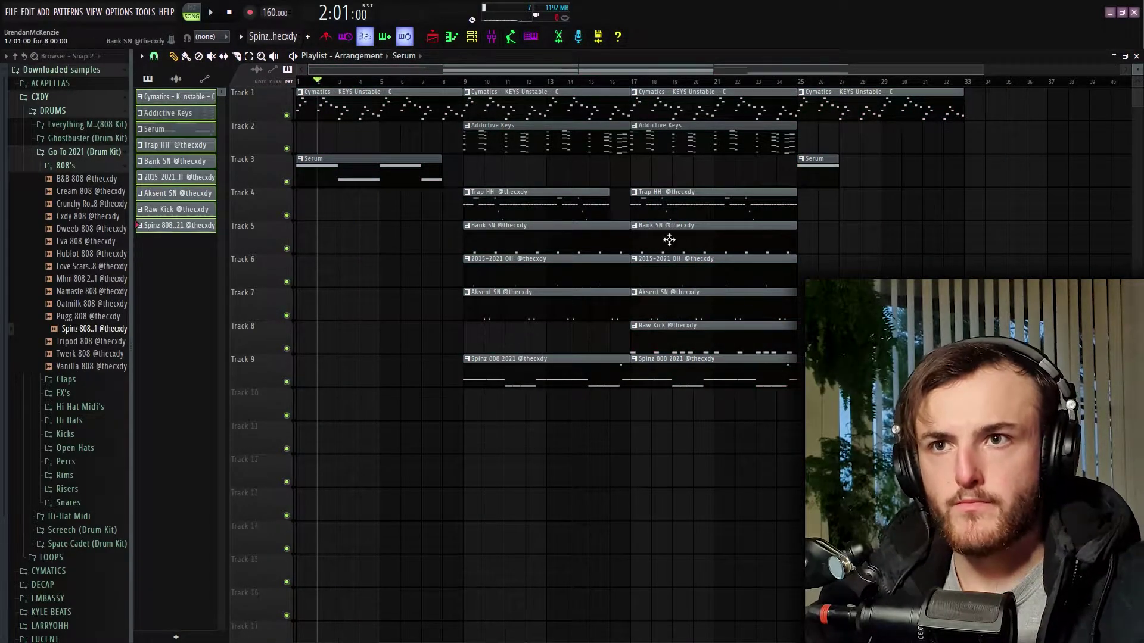
Step: Copy the Trap HH and Bank SN clips to bar 25, slice the copied snare clip and play it back
drag(669, 239, 802, 237)
drag(901, 271, 913, 255)
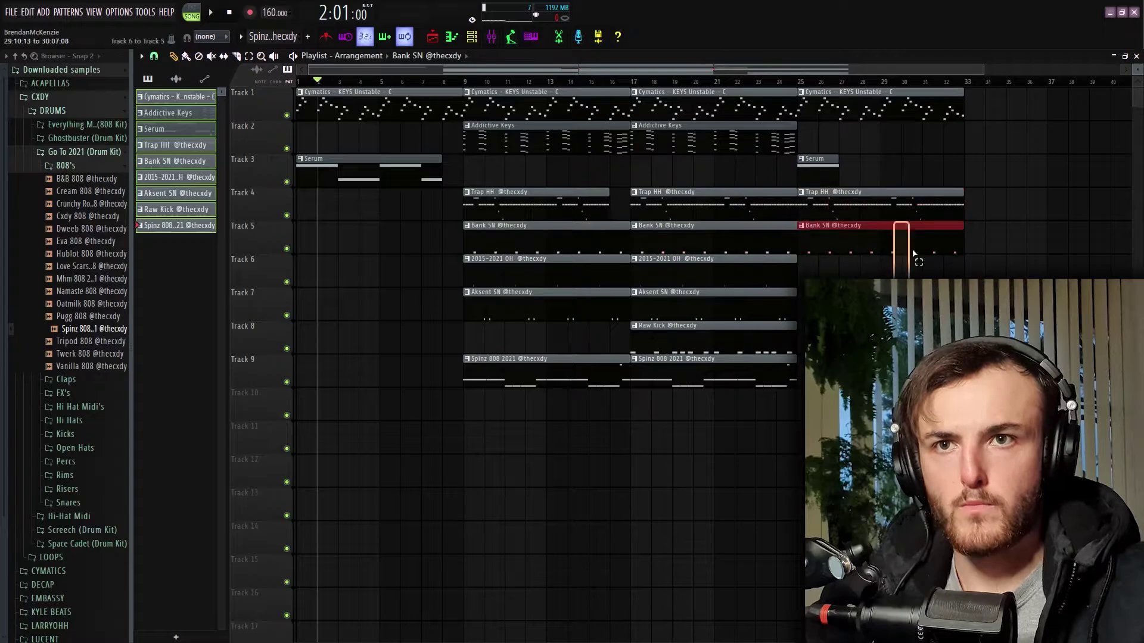
scroll(901, 243, down, 2)
key(space)
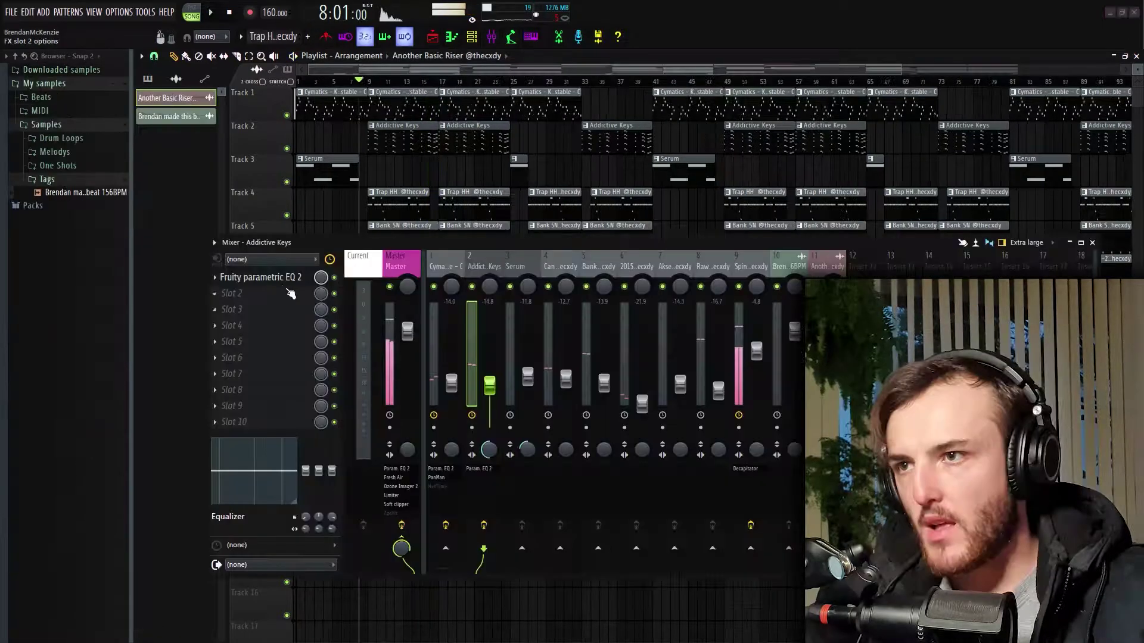
Step: Load Drip into slot 2 of the Addictive Keys insert with the LO-FI preset, then close the mixer
click(234, 294)
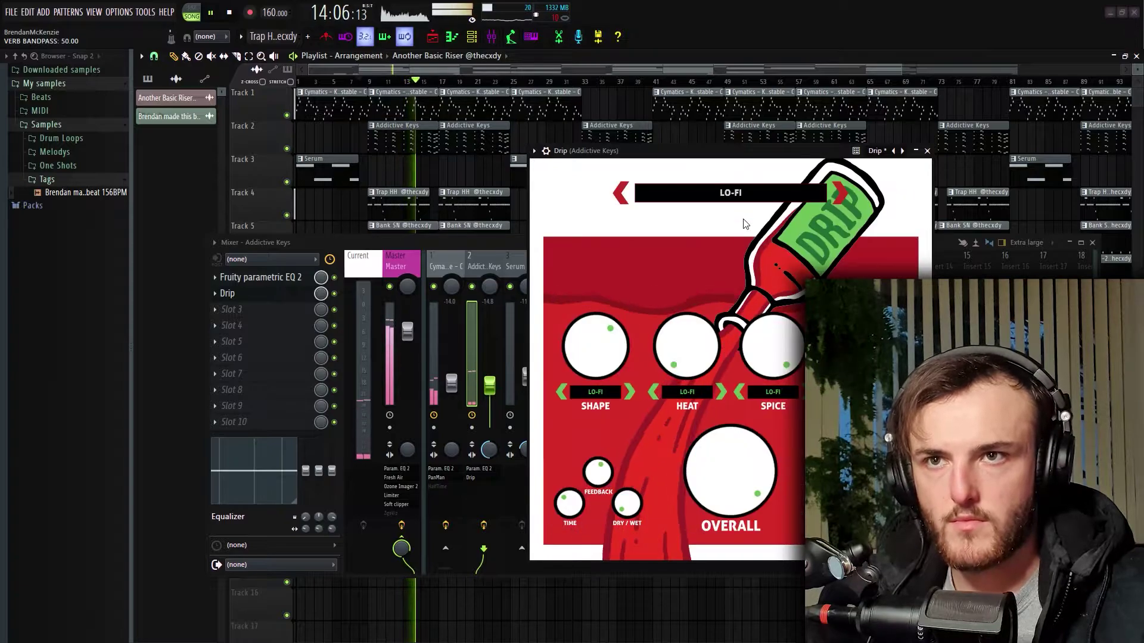
click(732, 194)
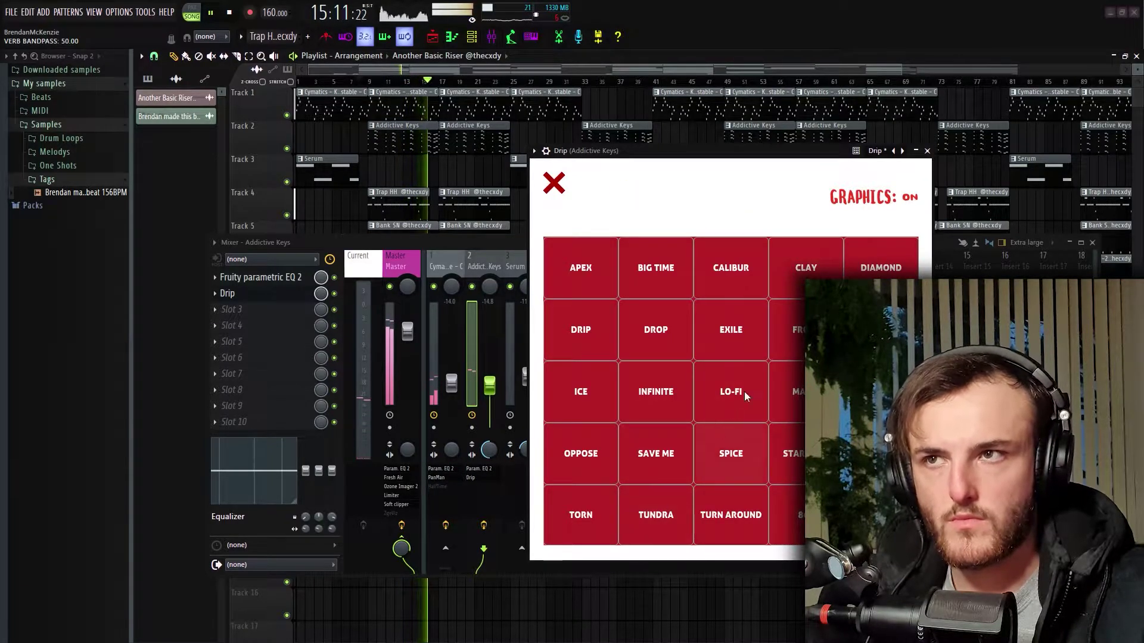
click(928, 151)
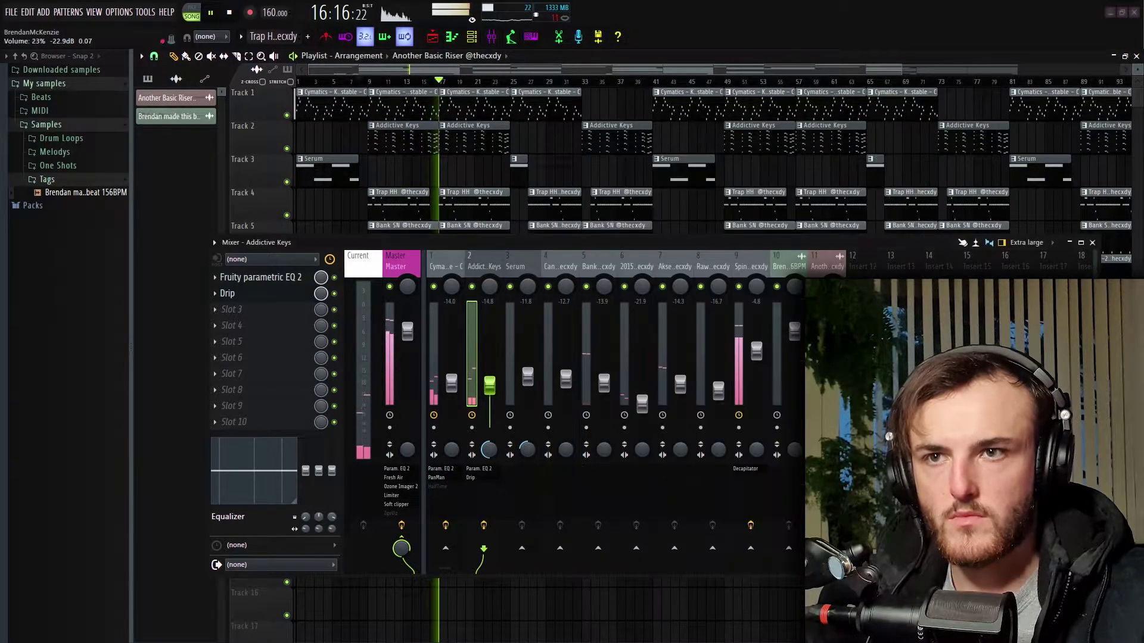
click(1093, 245)
scroll(639, 492, down, 2)
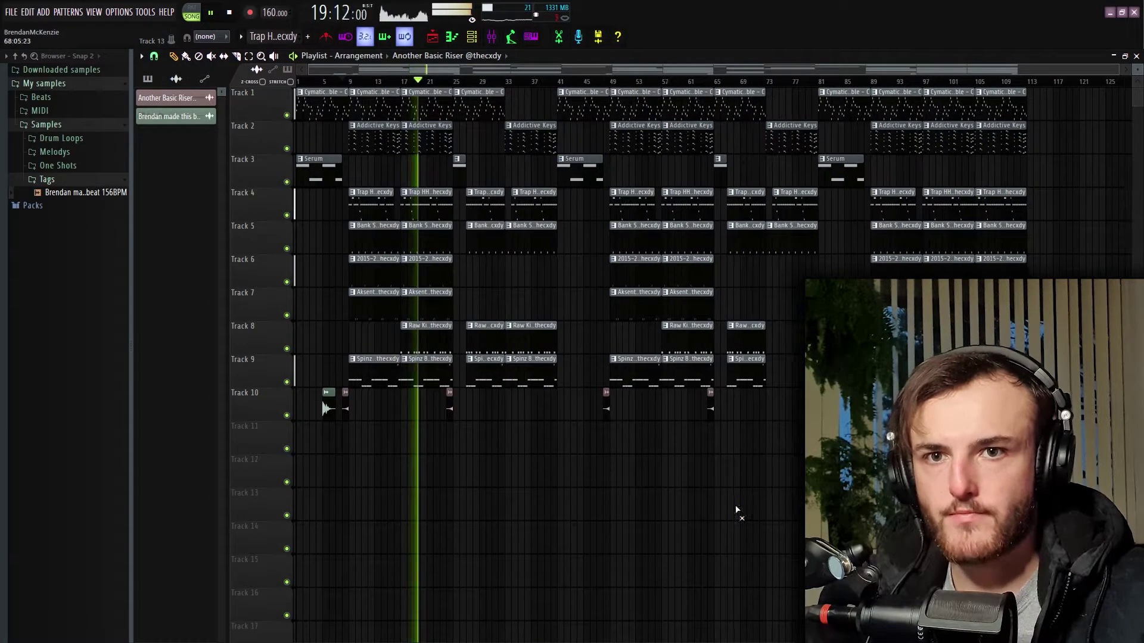
Step: Save the project as Heavy (brezie) - 160BPM G#min
key(ctrl+shift+s)
text(Heavy (brezie) - 160)
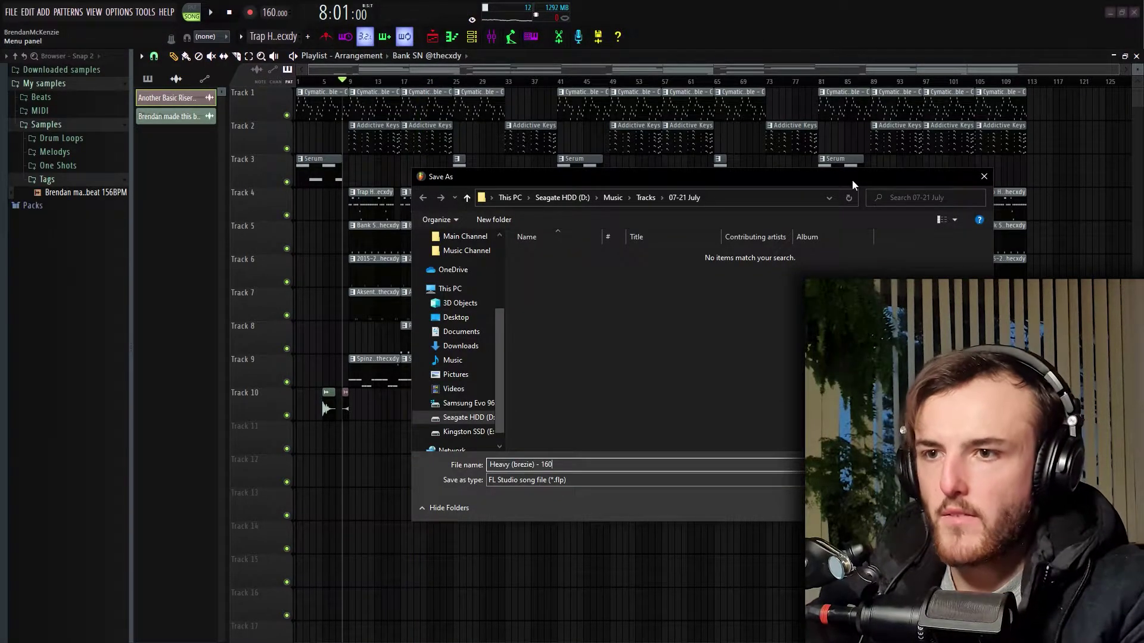
key(Return)
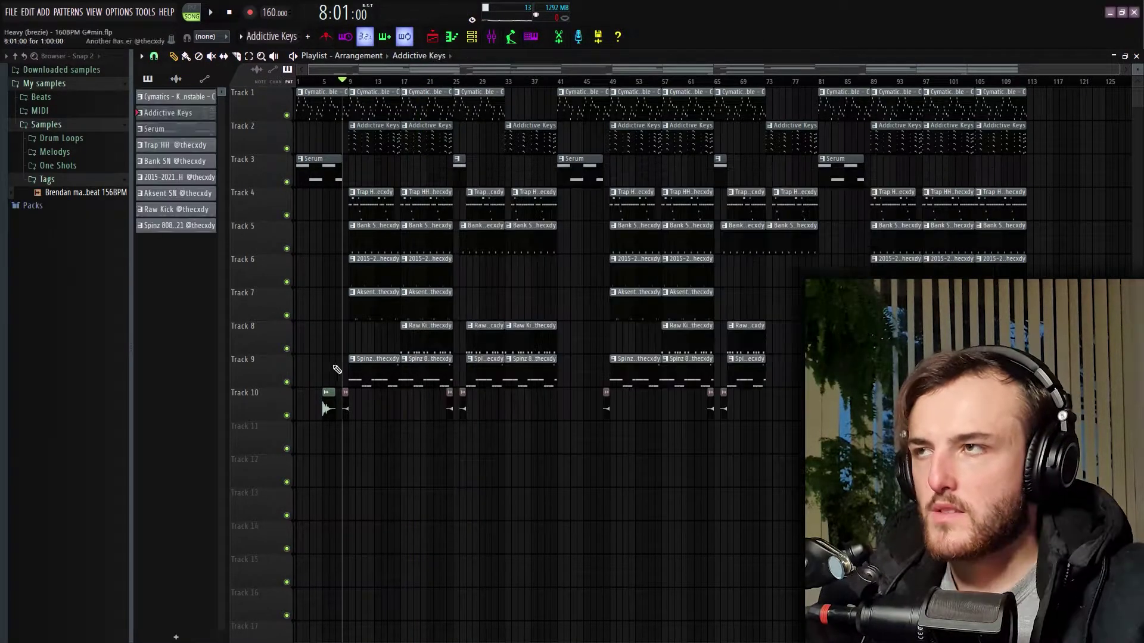
Step: Start a new empty project from the File menu, answering the save-changes prompt
click(11, 13)
click(27, 31)
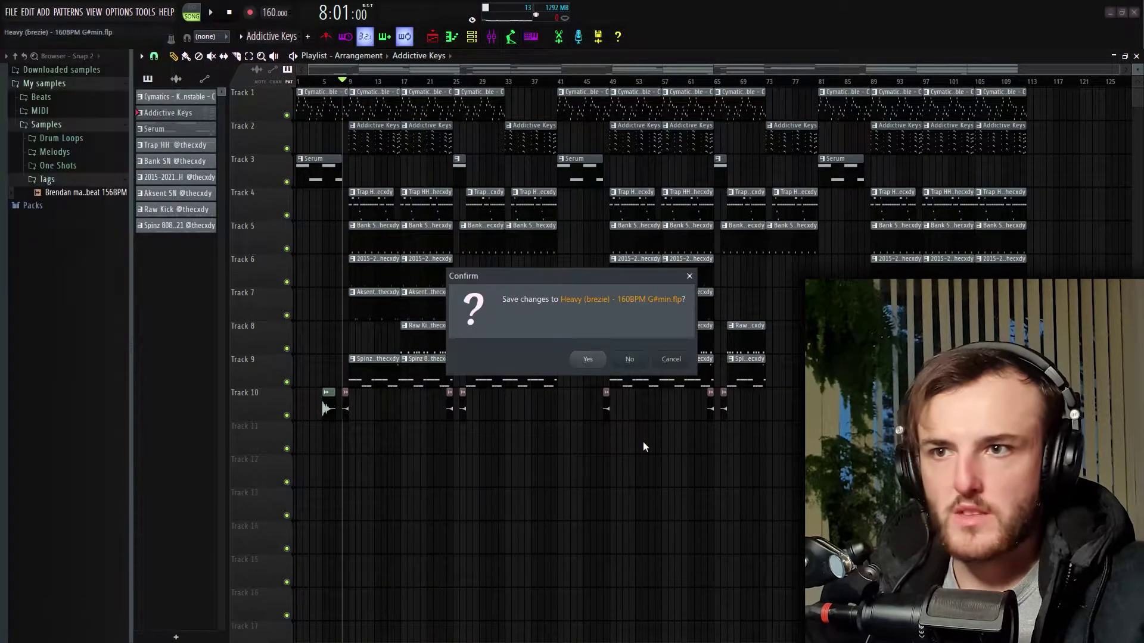
click(589, 361)
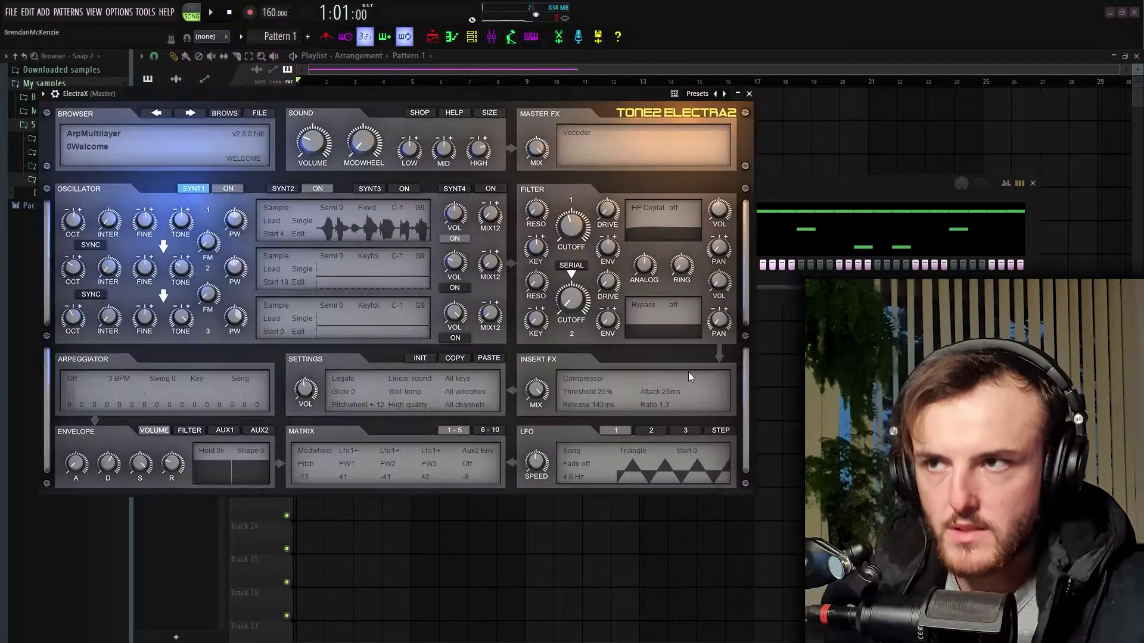
Step: Load the Arp - Series preset from the E-Trou - Cosmic bank into ElectraX and close the synth
click(88, 134)
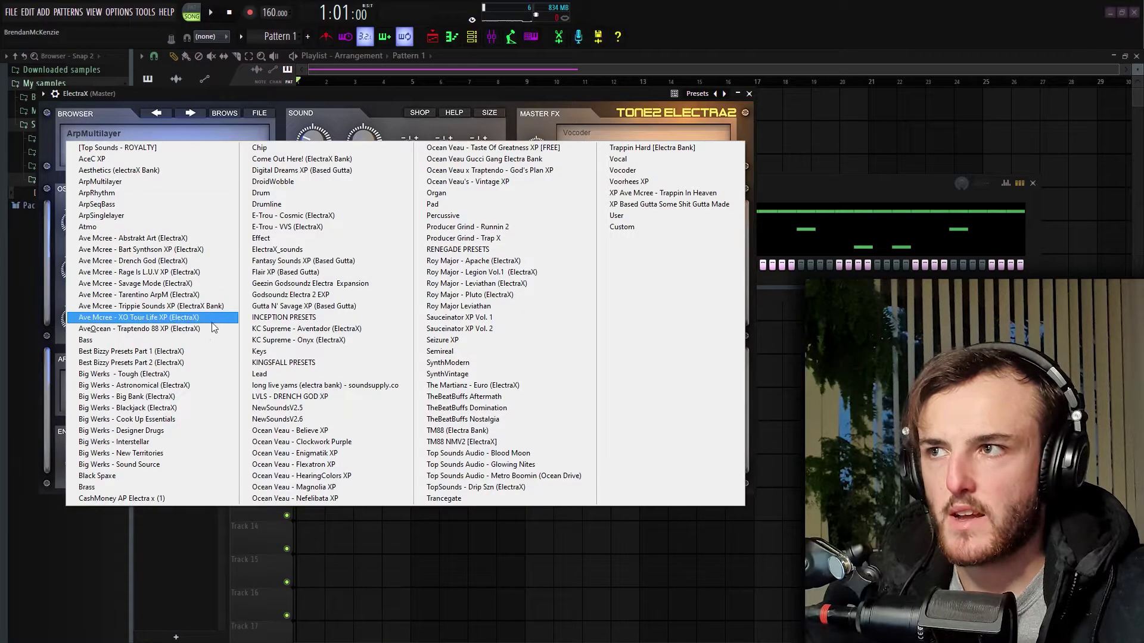
click(352, 229)
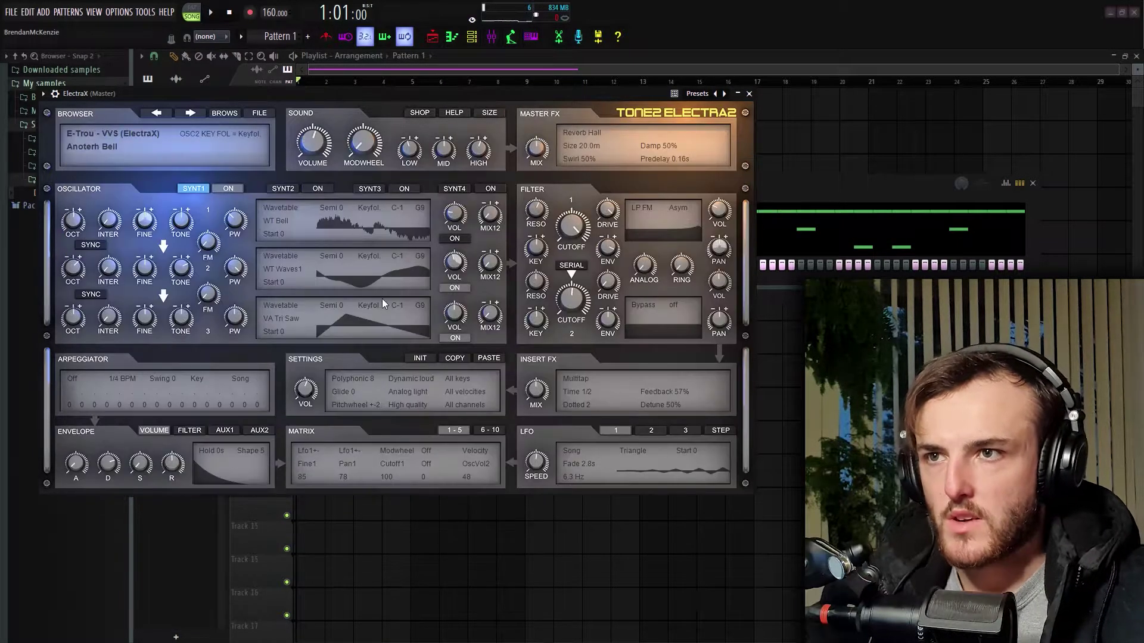
click(179, 141)
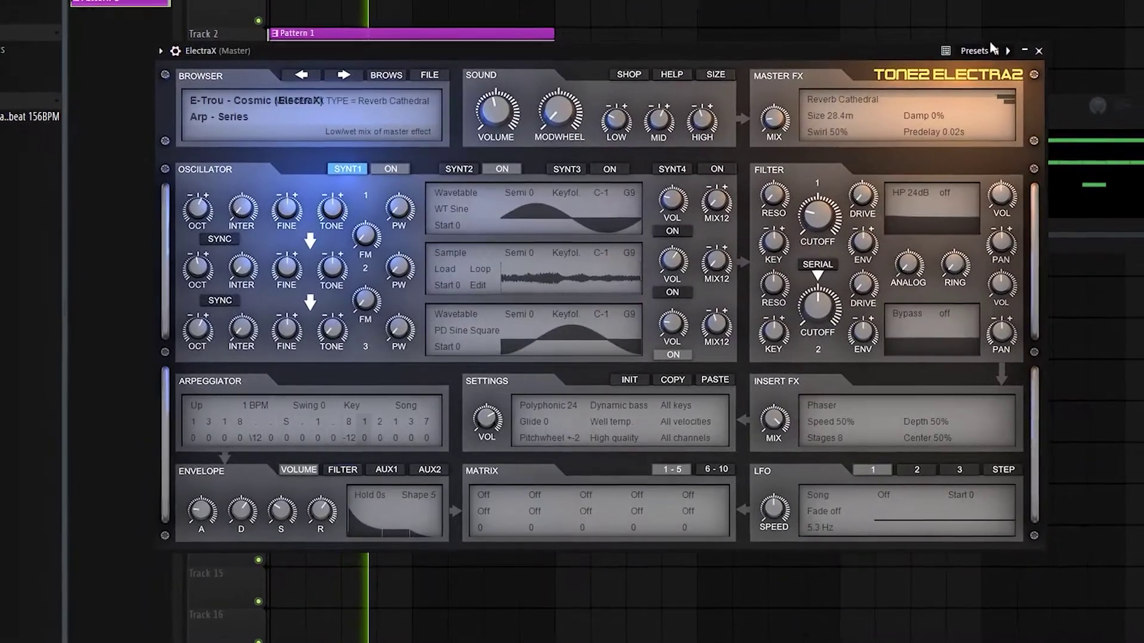
click(1039, 50)
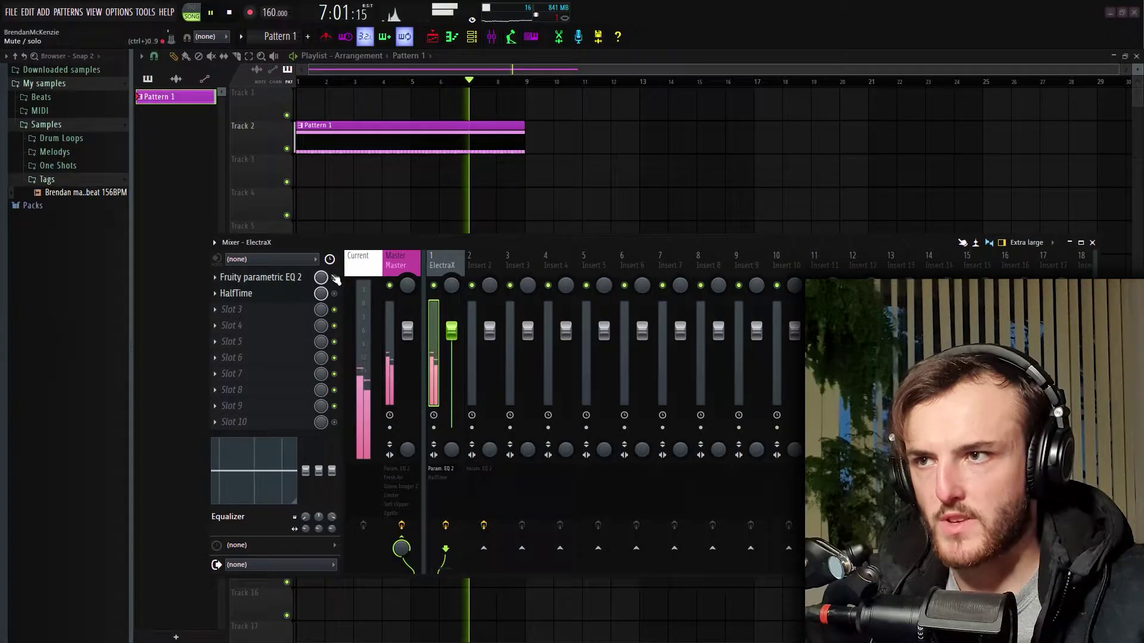
Step: Cut the ElectraX channel's low end below about 149 Hz in the parametric EQ
click(259, 278)
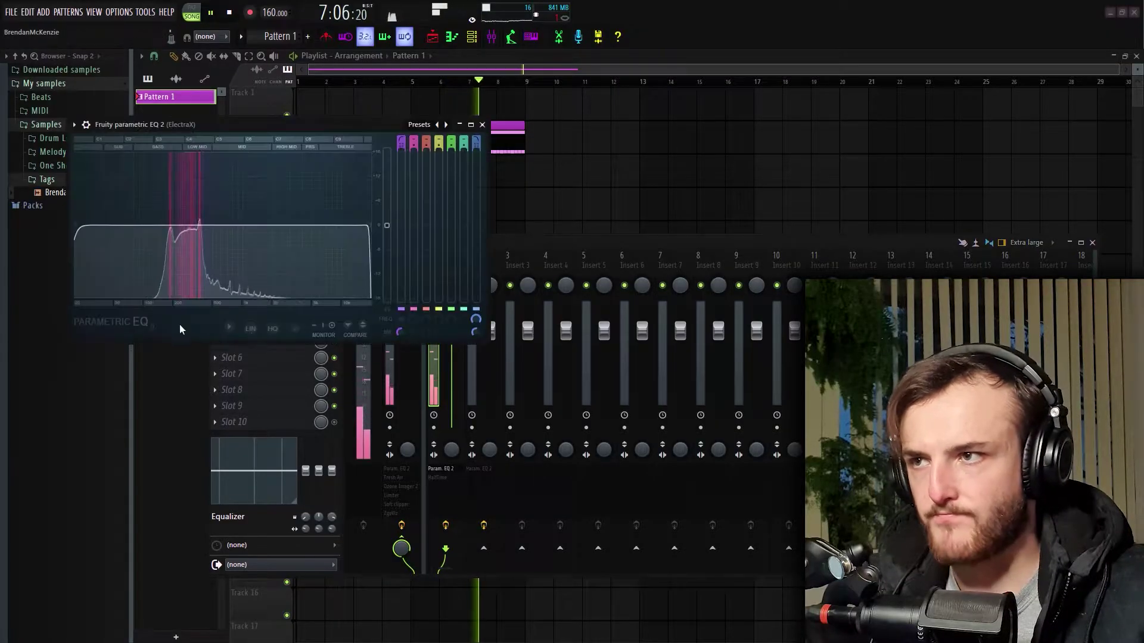
drag(76, 226, 167, 229)
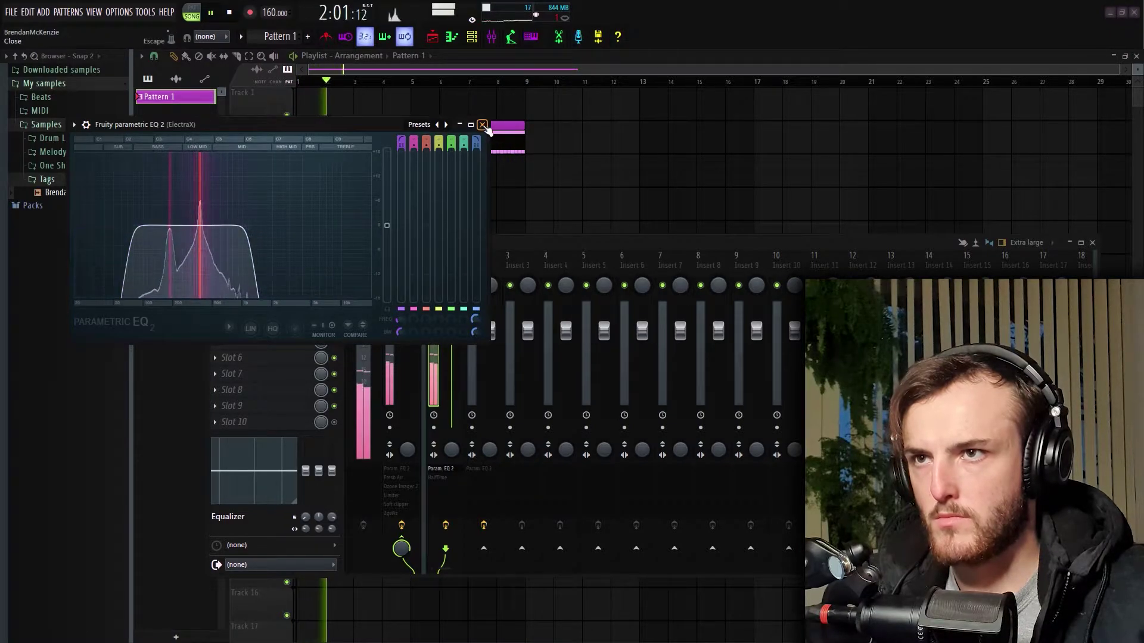
click(484, 126)
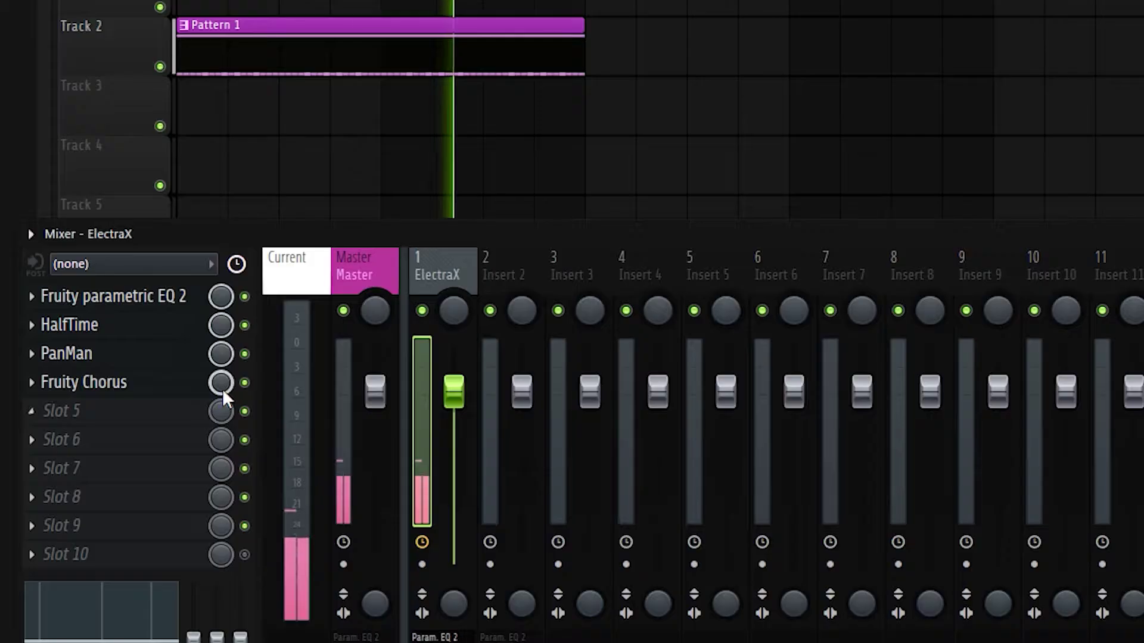
Step: Load dblue Glitch v1.3 into the empty fifth slot of the ElectraX insert
click(136, 415)
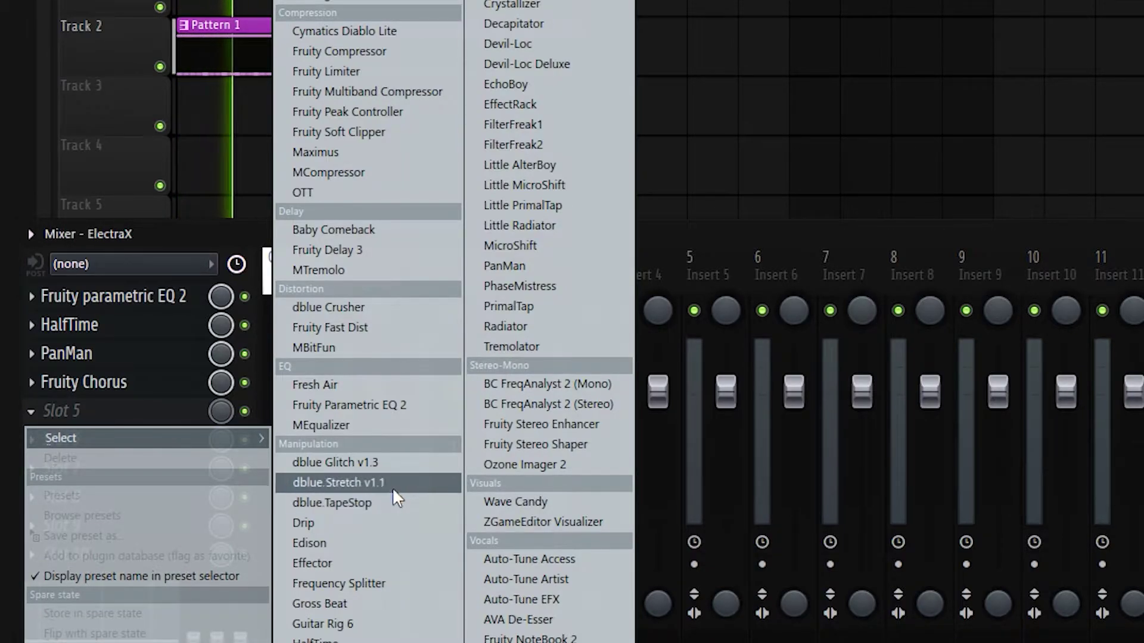
click(404, 463)
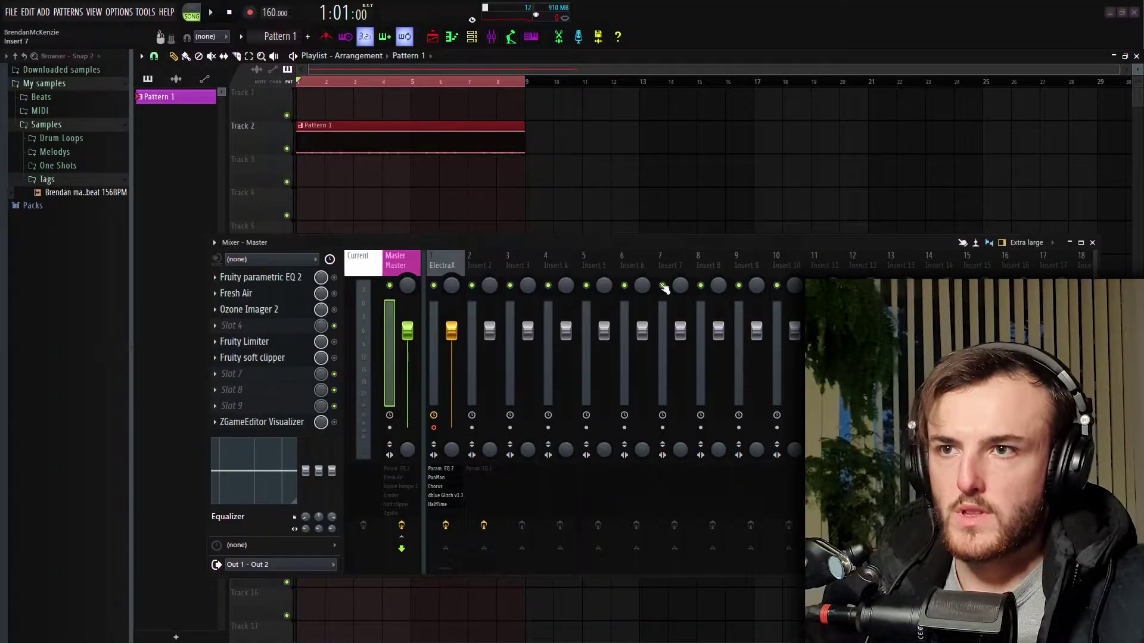
Step: Select the ElectraX mixer channel and audition the recorded takes
click(437, 432)
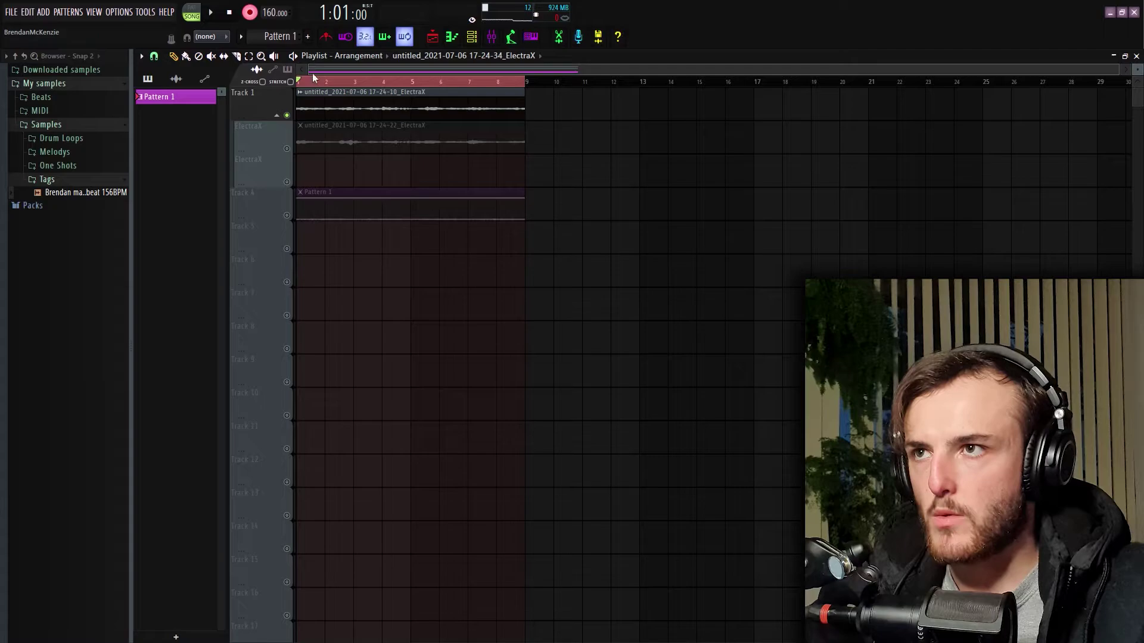
key(space)
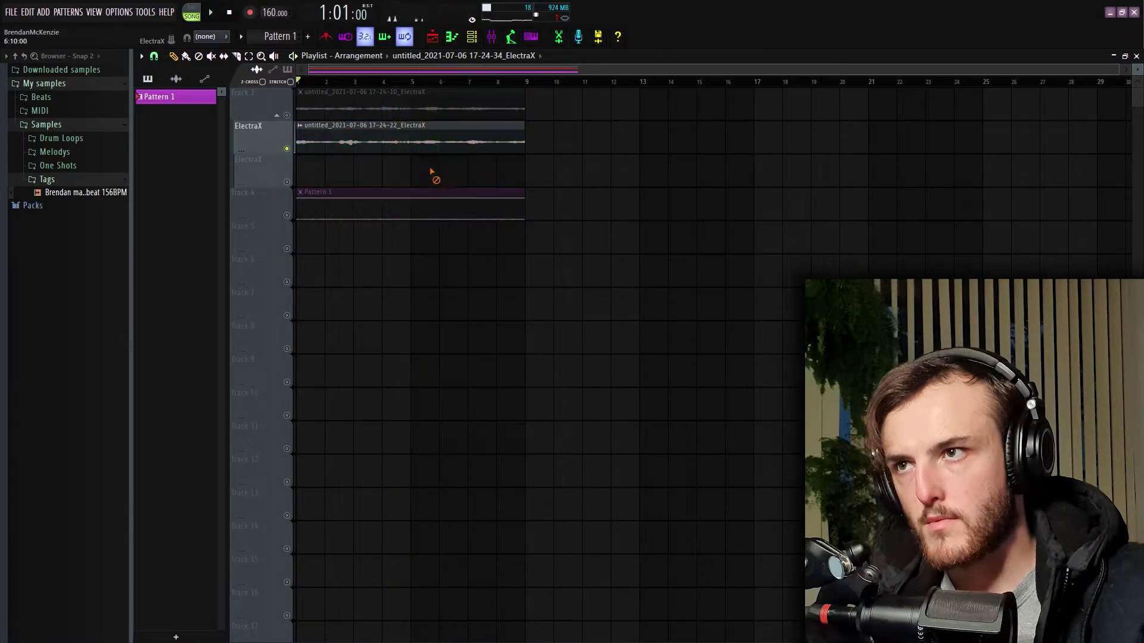
key(space)
Step: Delete the extra Track 2 take and purge unused audio clips from the project
right_click(286, 135)
click(283, 187)
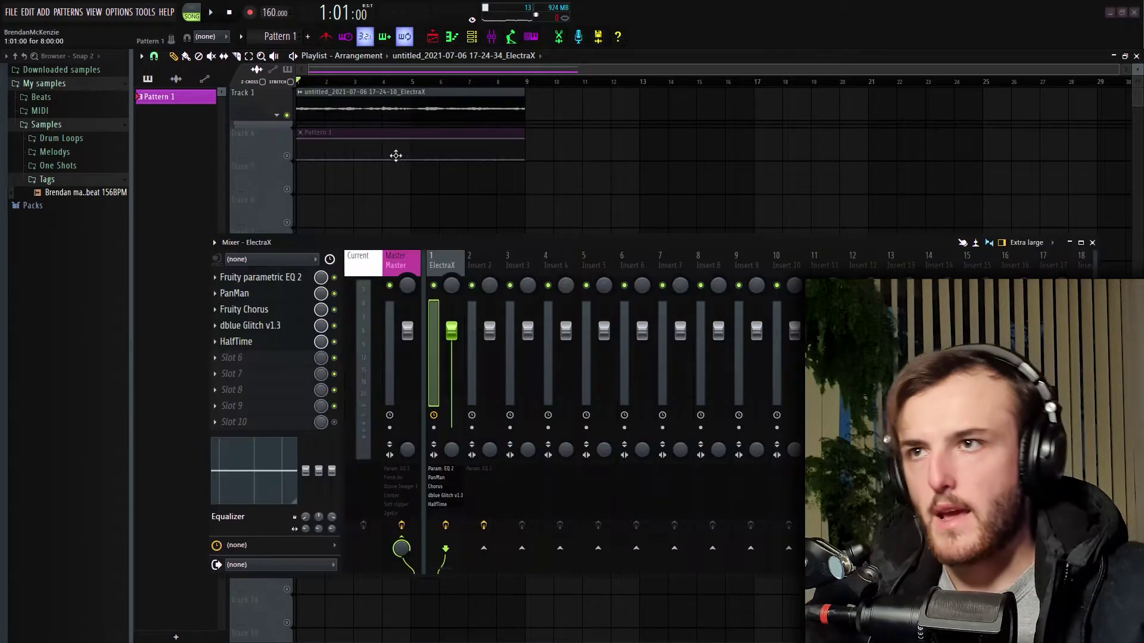
click(143, 12)
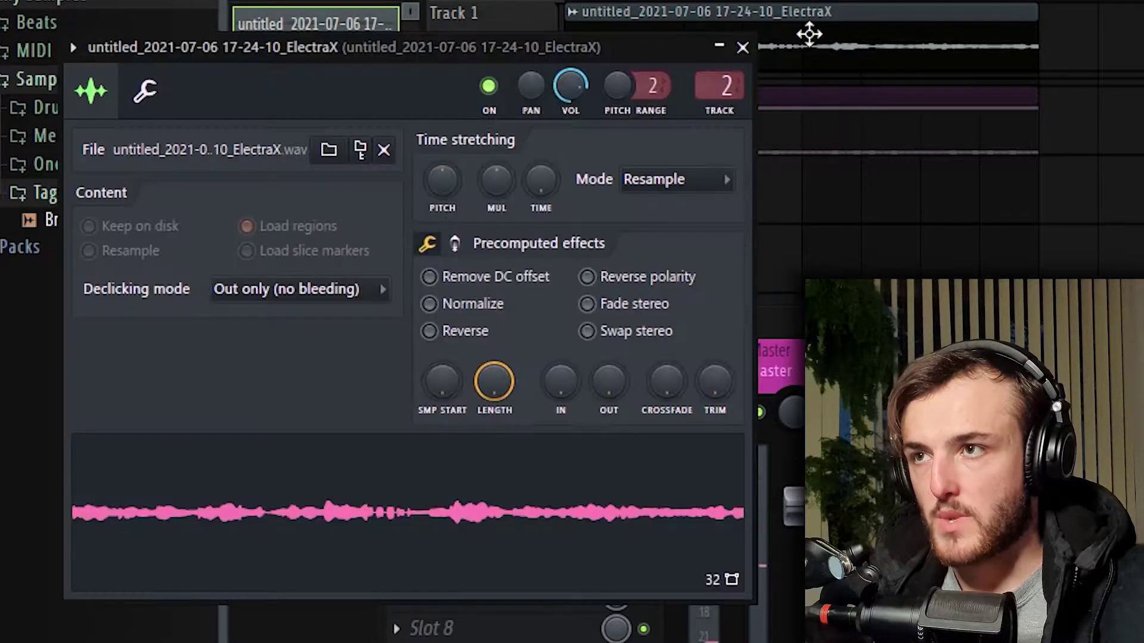
Step: Reverse the recorded ElectraX sample in its settings and play the result
click(474, 336)
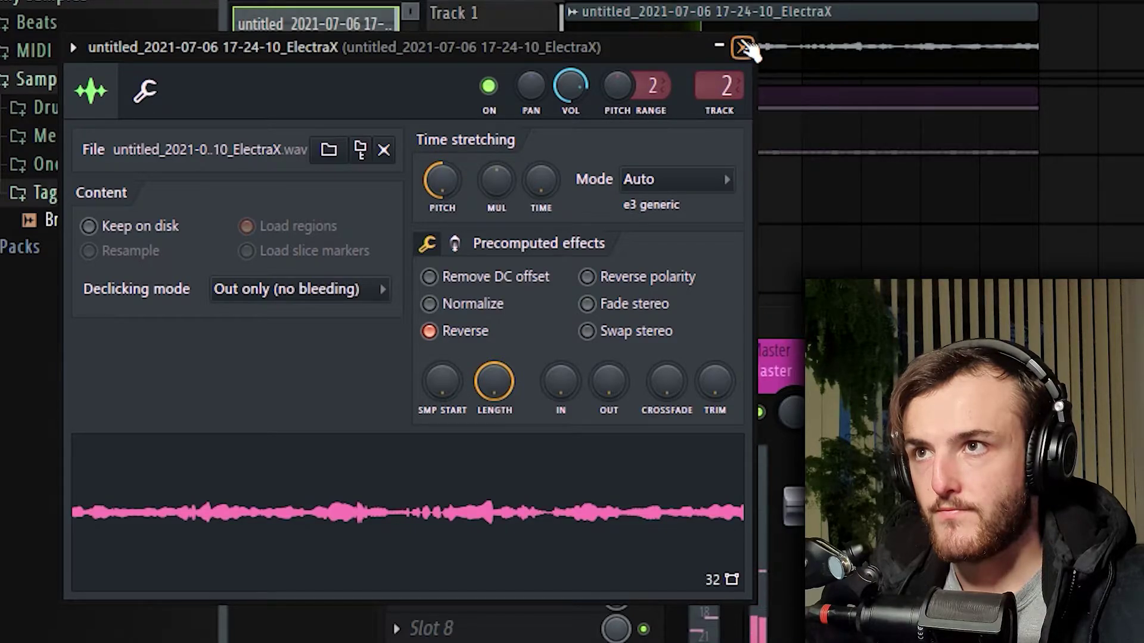
click(744, 46)
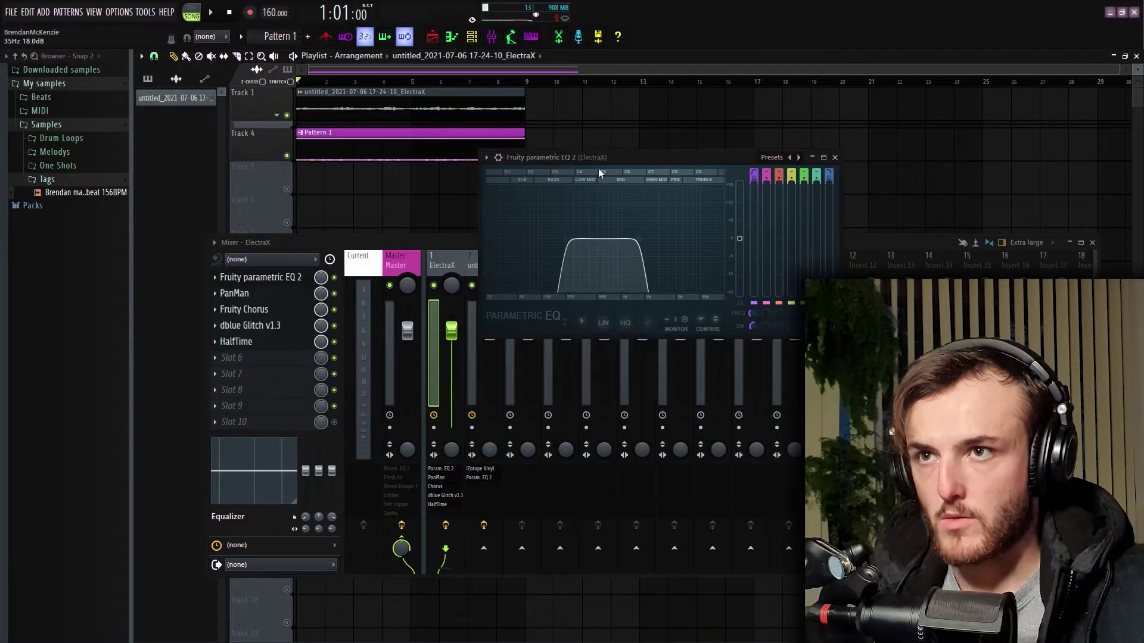
key(space)
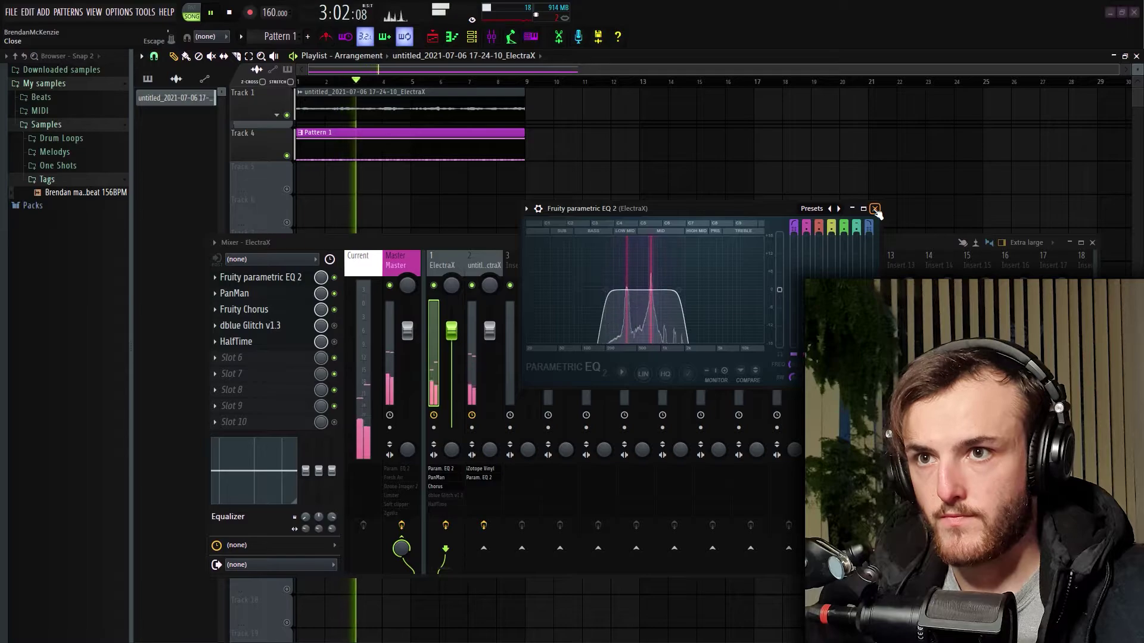
Step: Close the EQ and Mixer, bring up the Channel rack and select all channels
click(875, 209)
click(1093, 243)
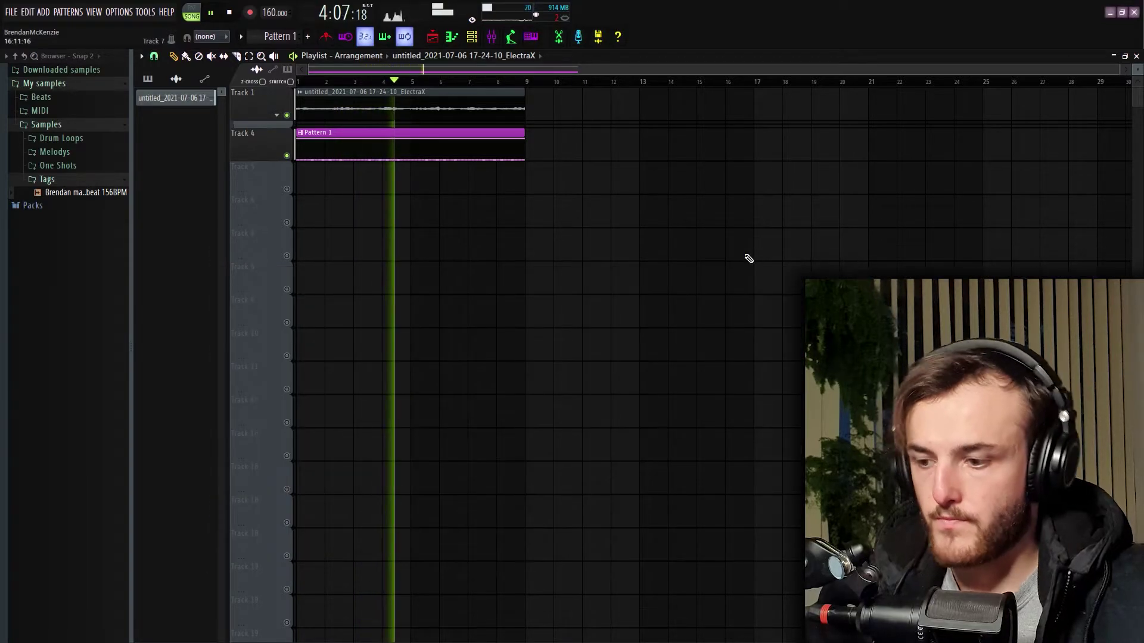
key(F6)
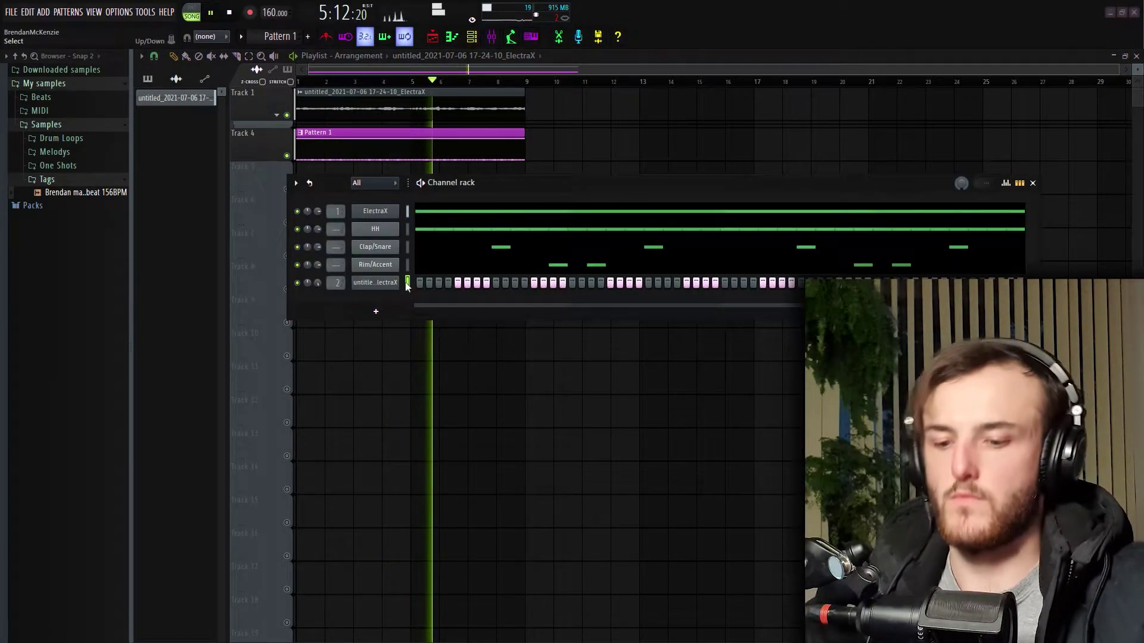
right_click(407, 284)
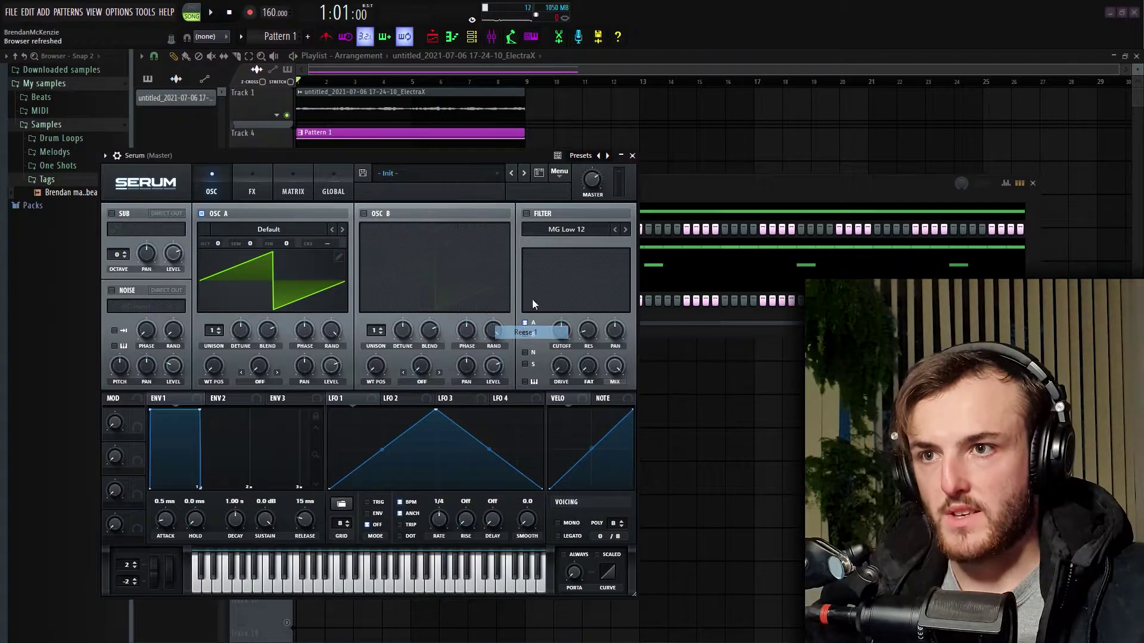
Step: Add a Serum channel, raise its F4 note an octave to about F5, and return to the Channel rack
click(626, 162)
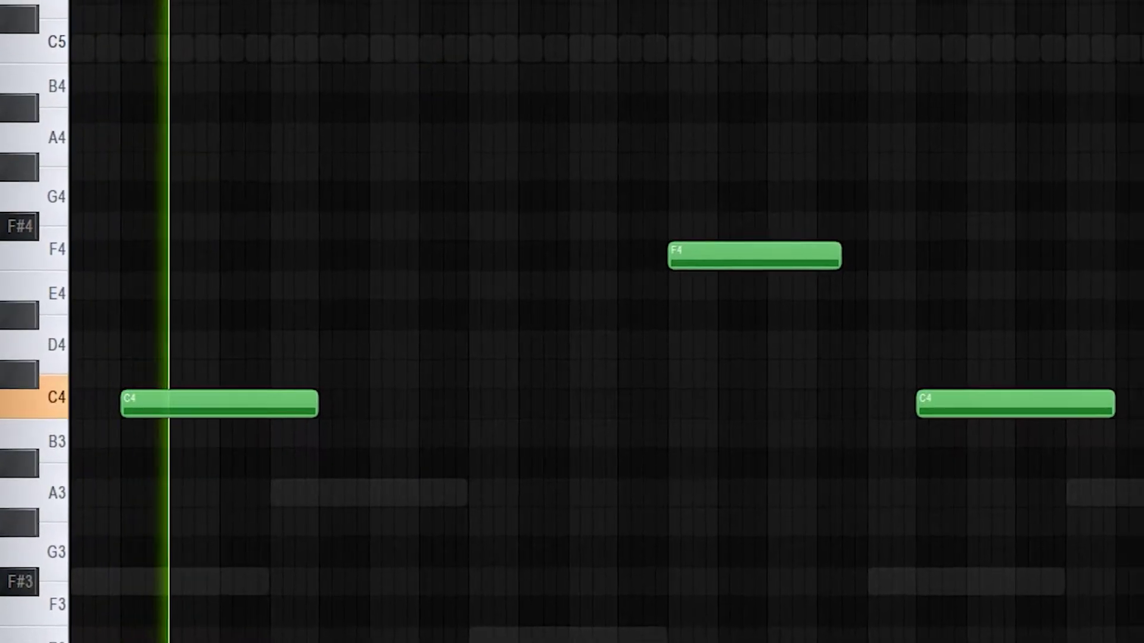
drag(674, 278, 608, 8)
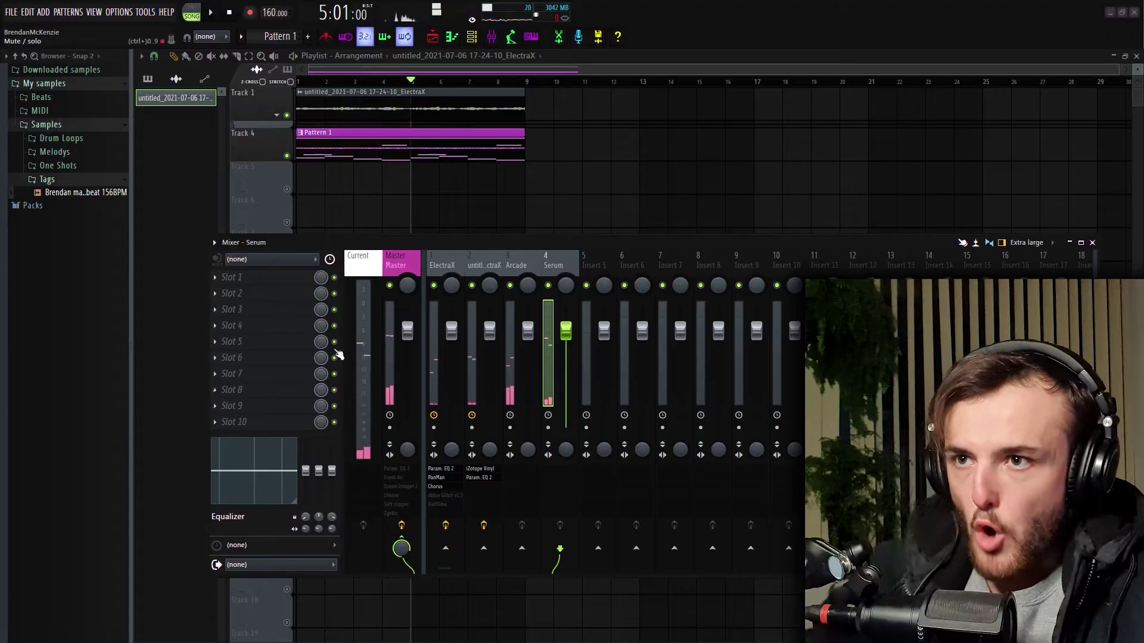
key(F6)
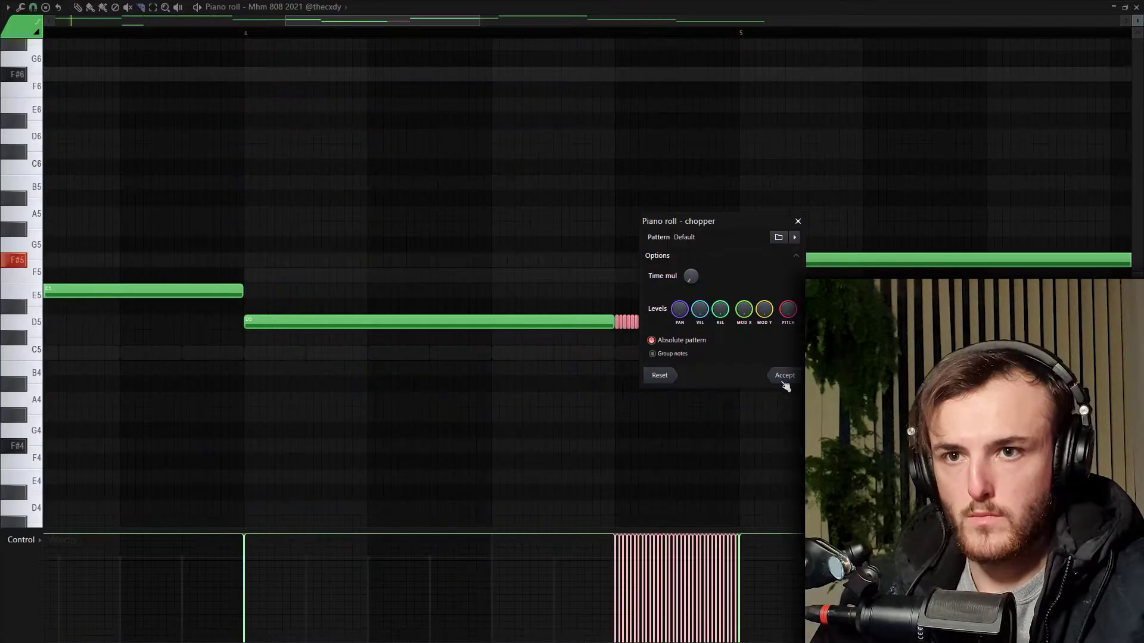
Step: Chop the last 808 note into rolls and ramp the chopped notes' velocities upward
click(784, 375)
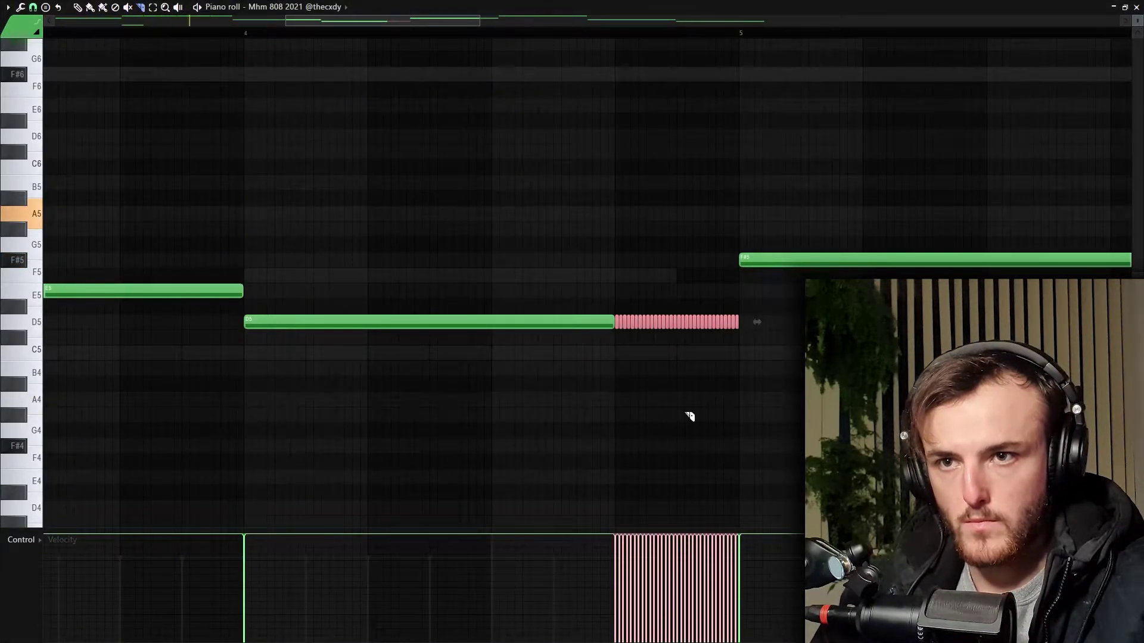
key(space)
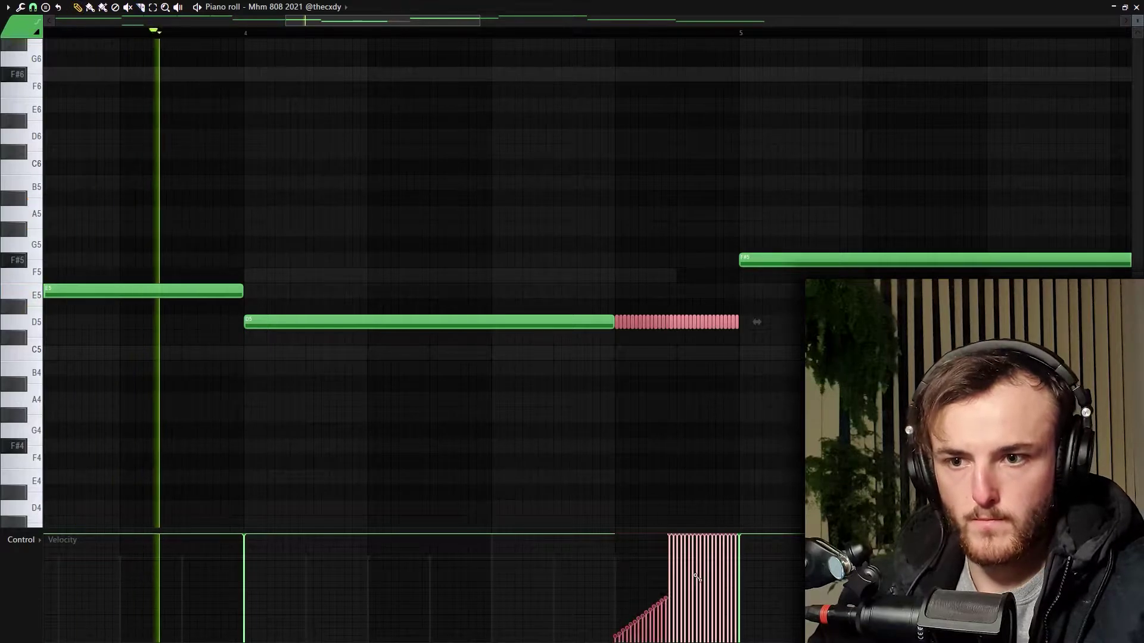
drag(616, 637, 739, 550)
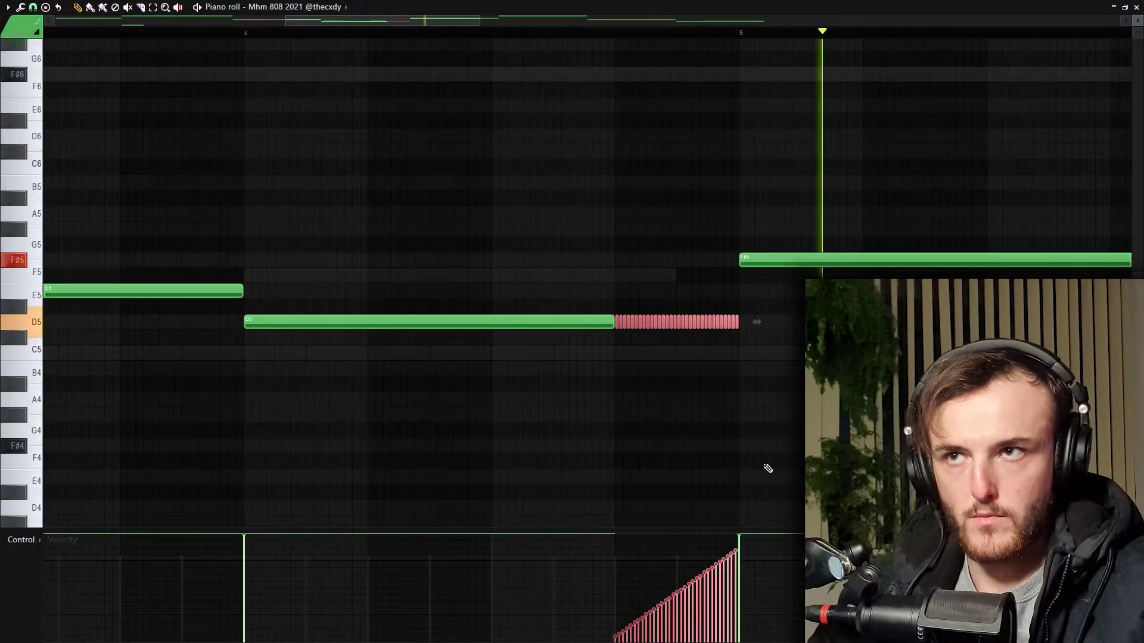
scroll(760, 482, down, 2)
scroll(752, 448, down, 2)
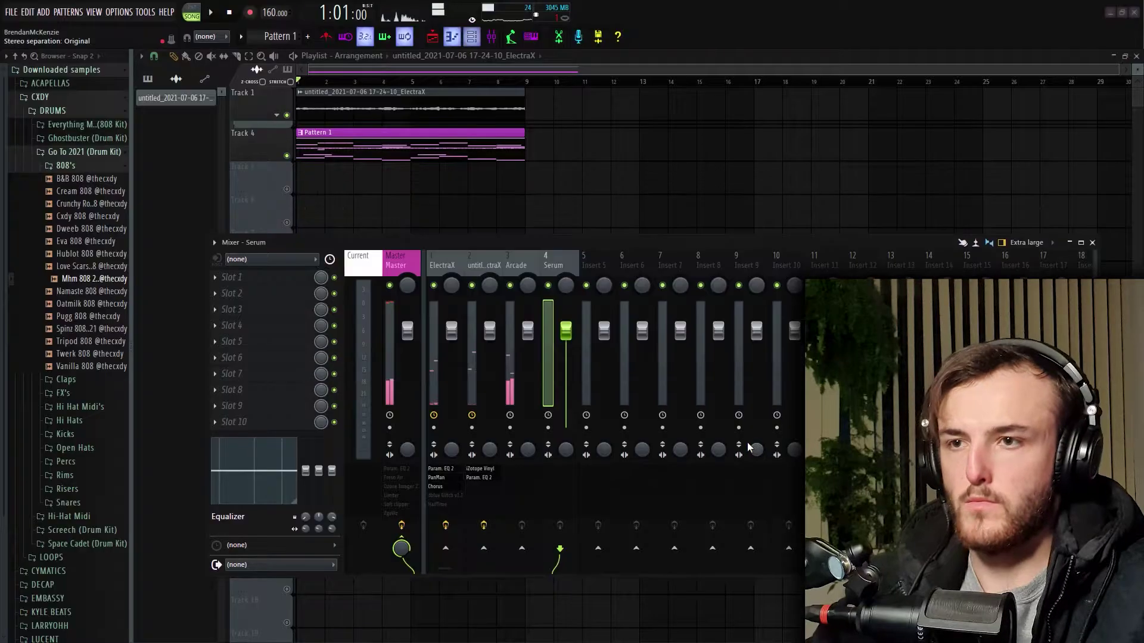
Step: Adjust the 808 channel options, then return to the Mhm 808 notes in the piano roll
right_click(375, 286)
click(421, 359)
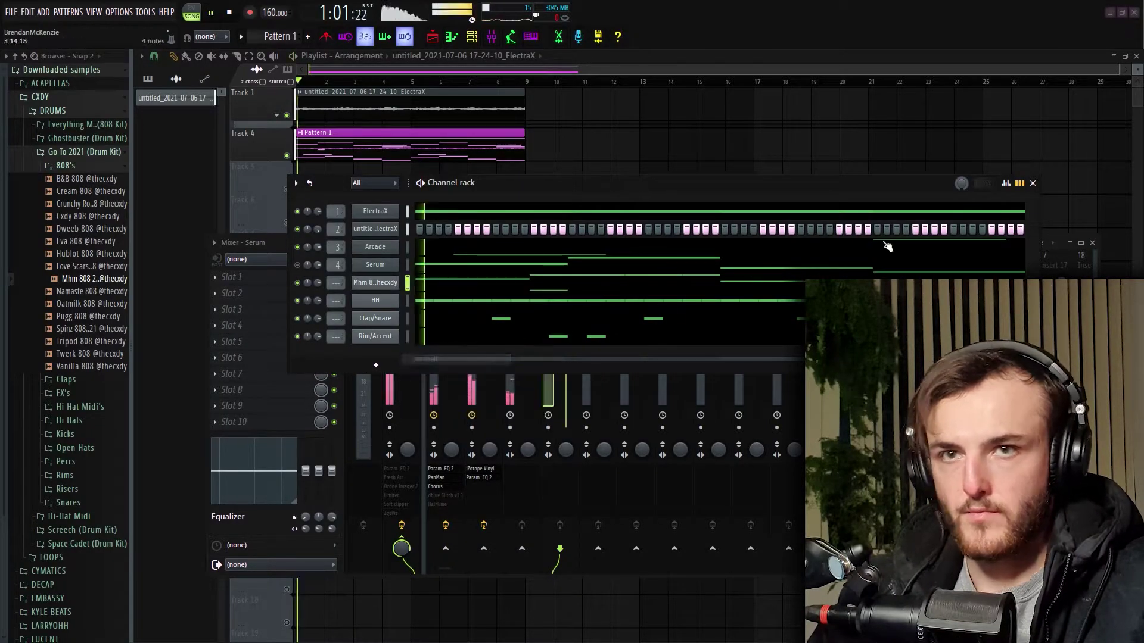
key(space)
click(1033, 182)
key(F6)
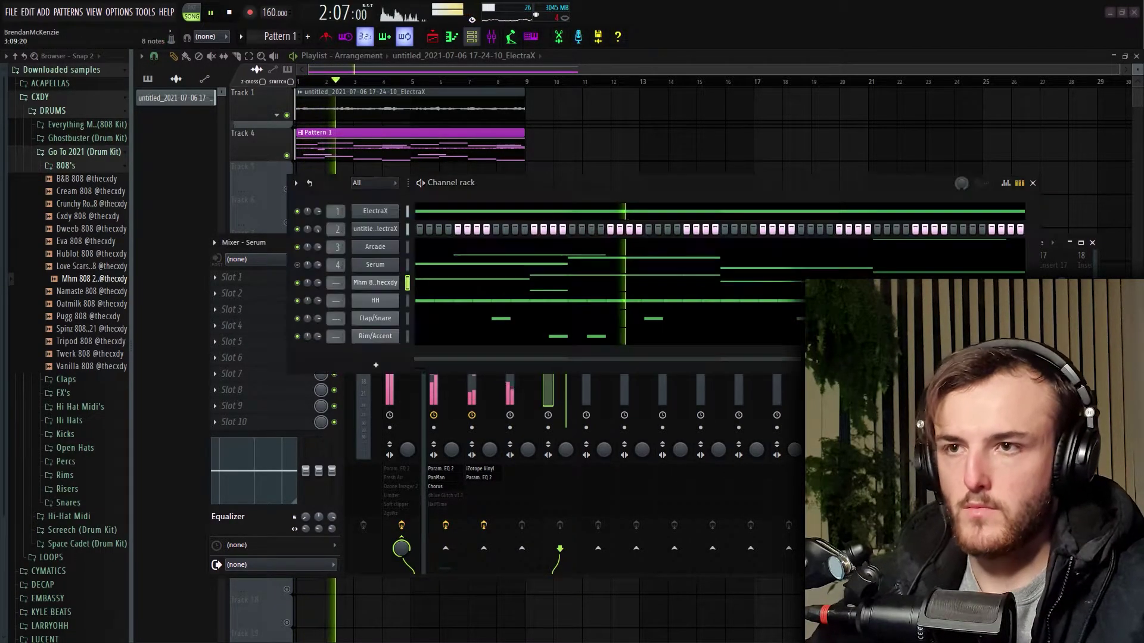
click(483, 292)
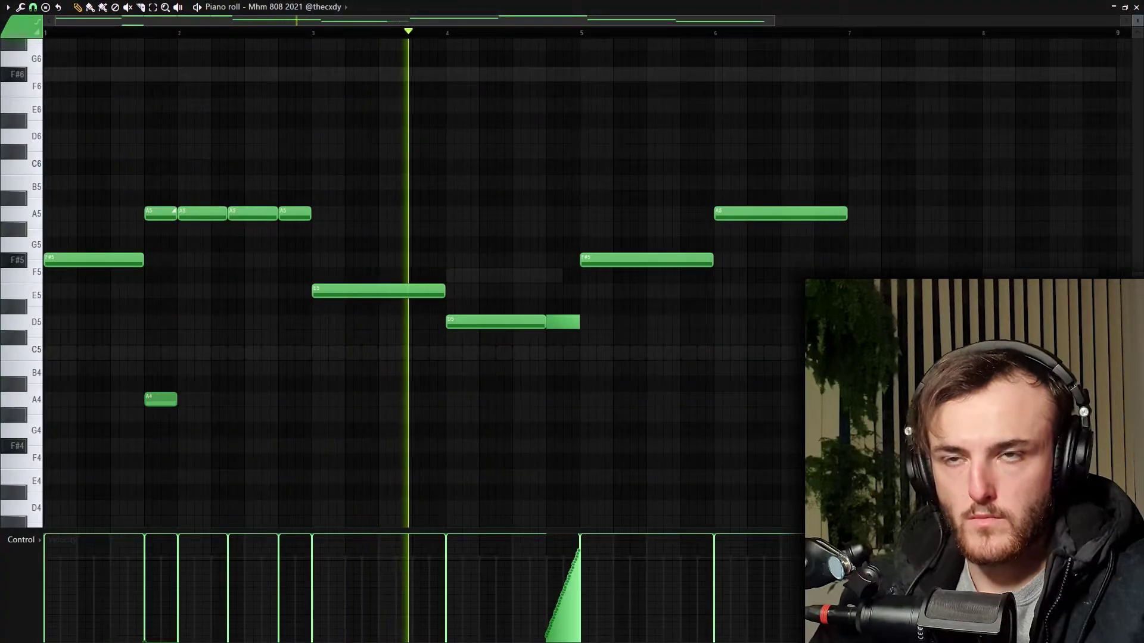
ctrl+scroll(376, 286, up, 2)
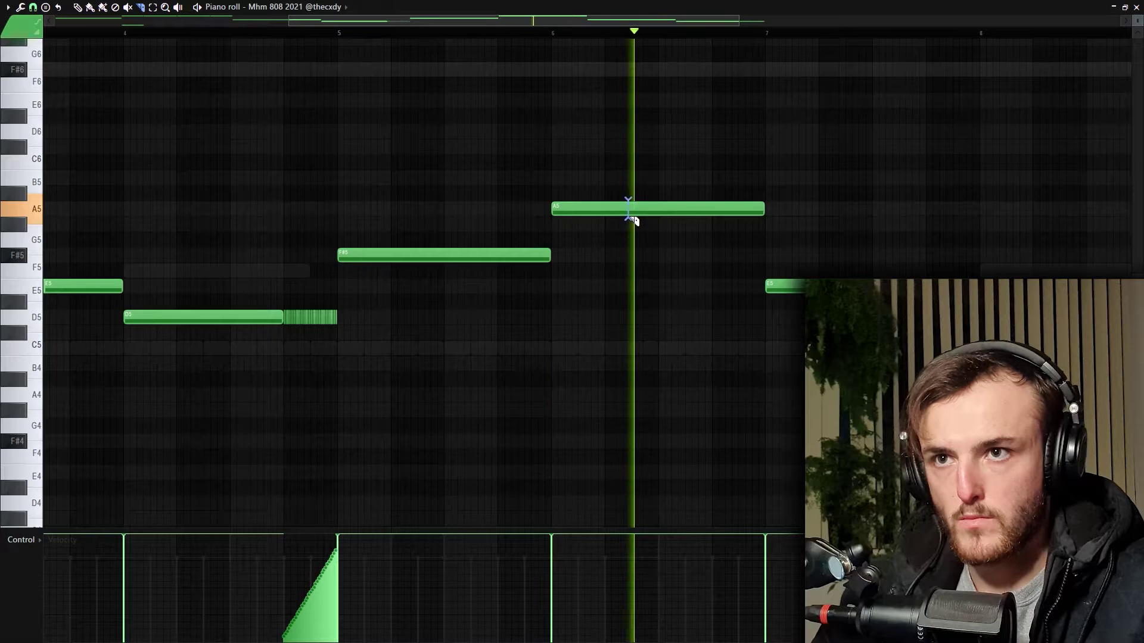
ctrl+scroll(632, 220, up, 2)
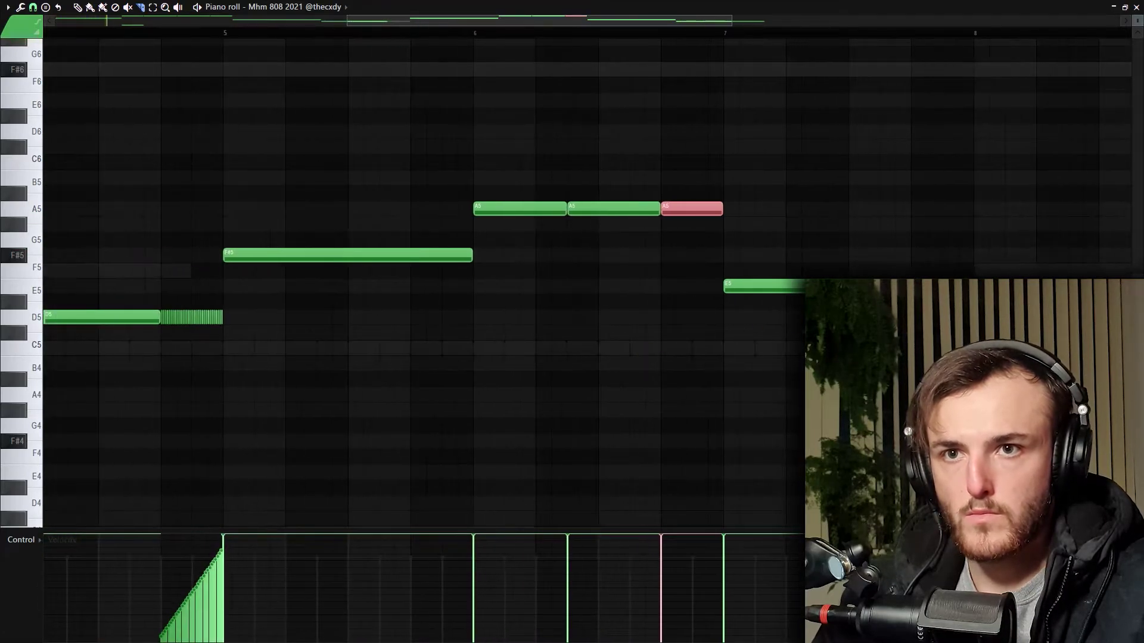
scroll(391, 332, down, 2)
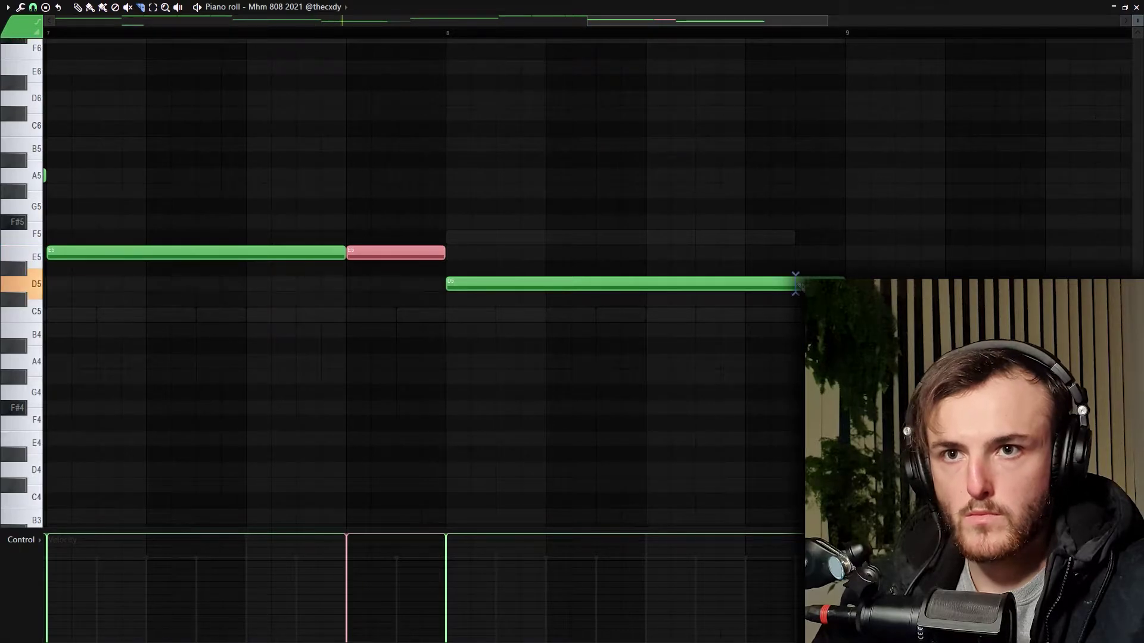
Step: Lift the short note an octave to D6, split the long D5 note, and audition the melody
key(ctrl+Up)
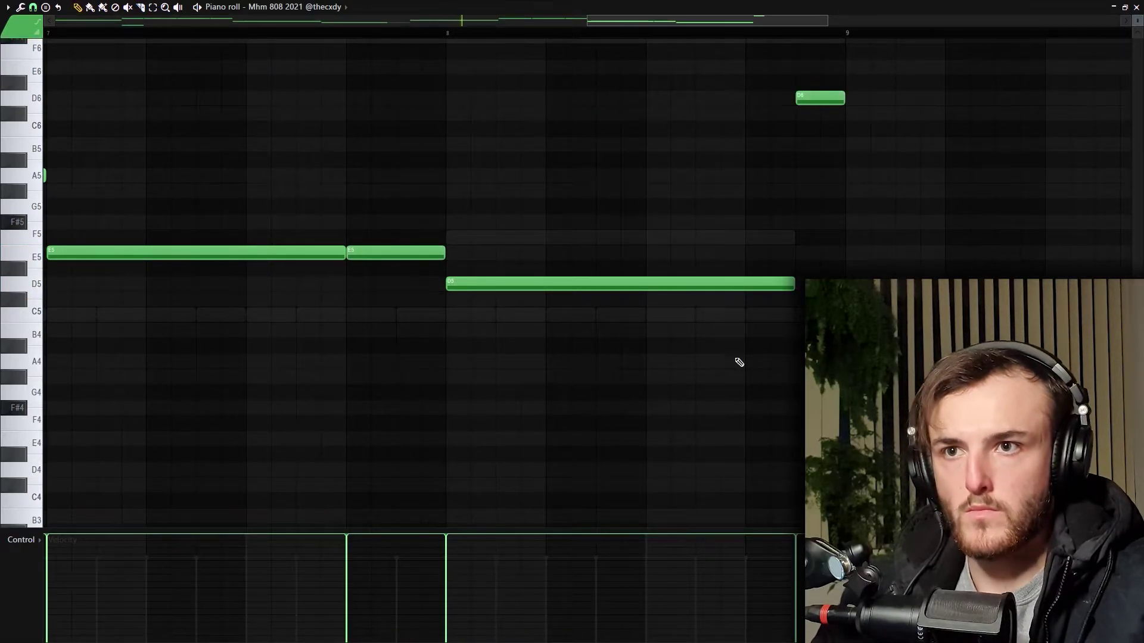
click(597, 284)
key(space)
scroll(602, 414, down, 2)
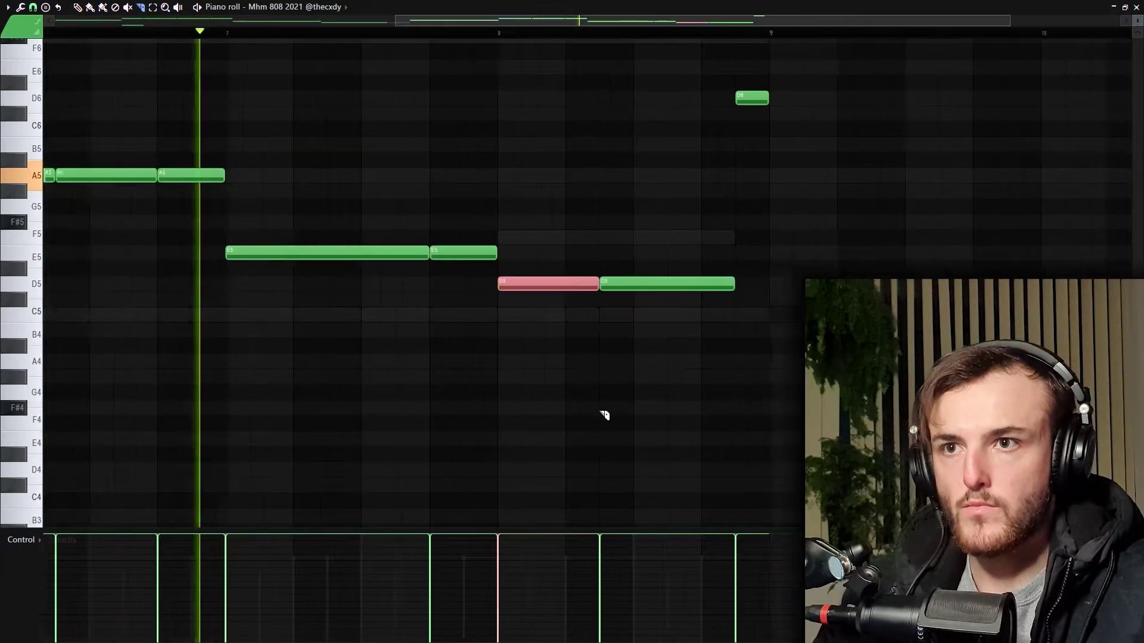
scroll(608, 414, down, 2)
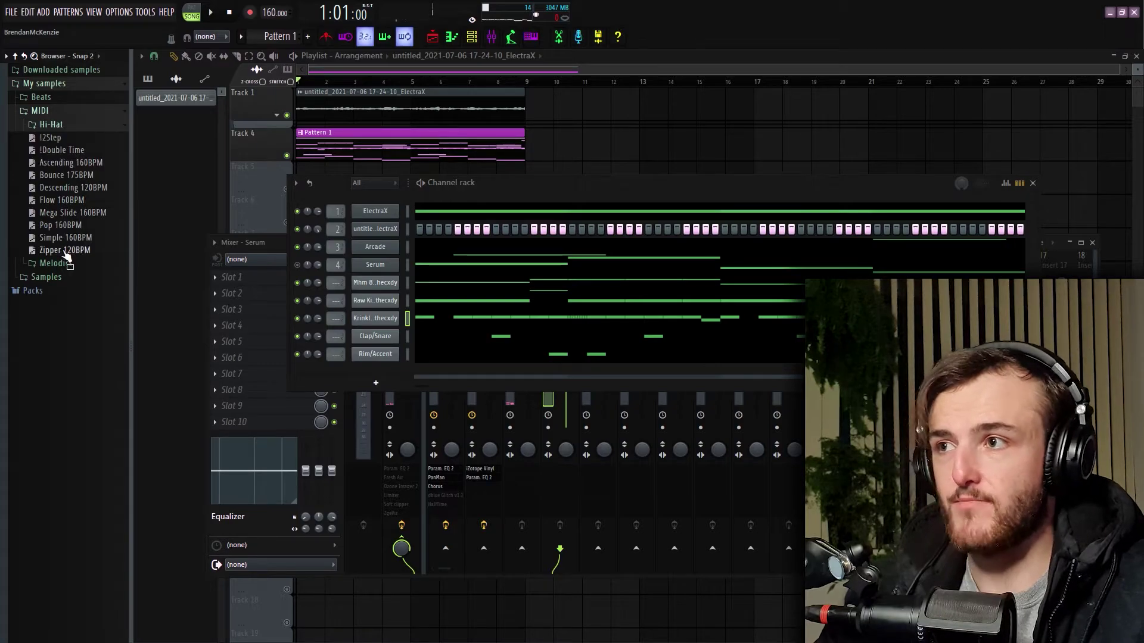
Step: Load the Flow 160BPM then Simple 160BPM hi-hat MIDI patterns onto the Krinkle hi-hat
key(space)
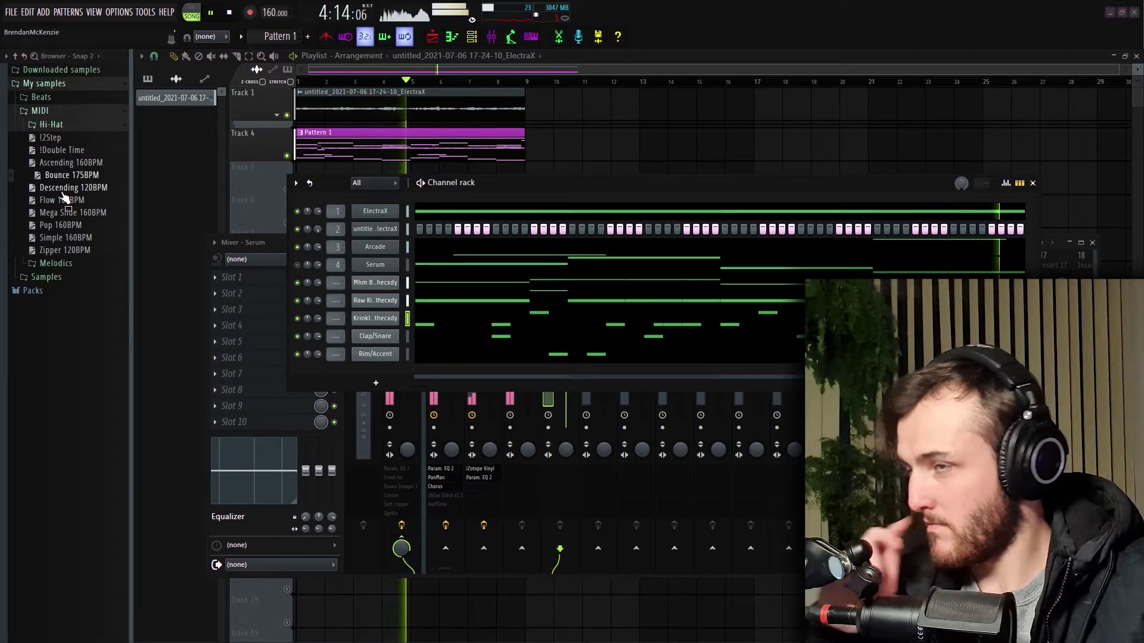
drag(65, 199, 377, 329)
key(space)
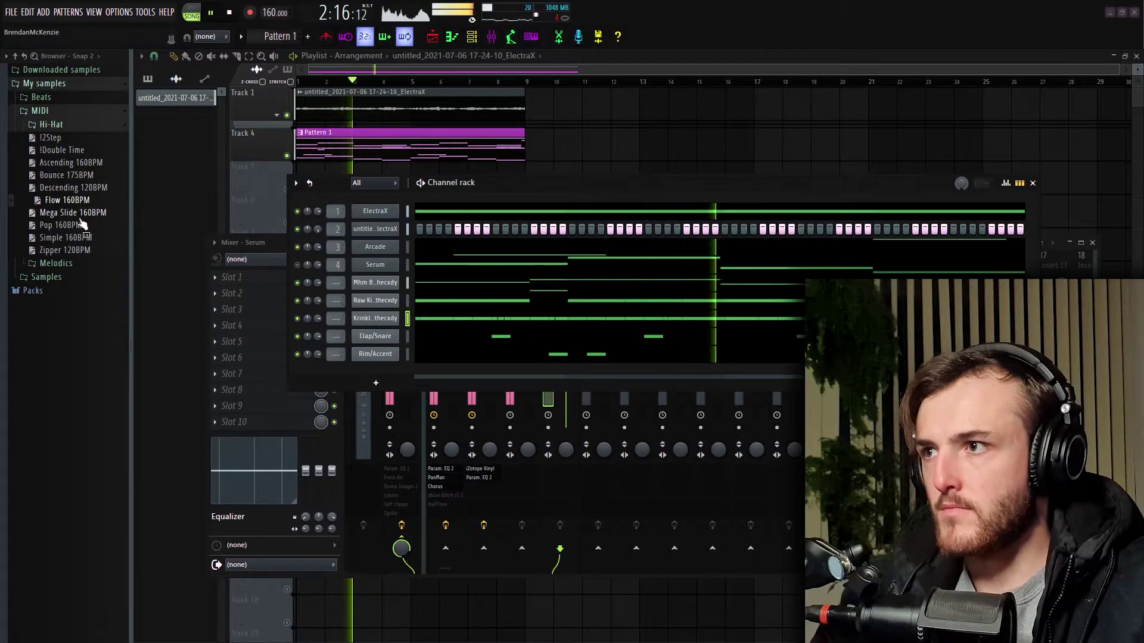
drag(46, 238, 365, 332)
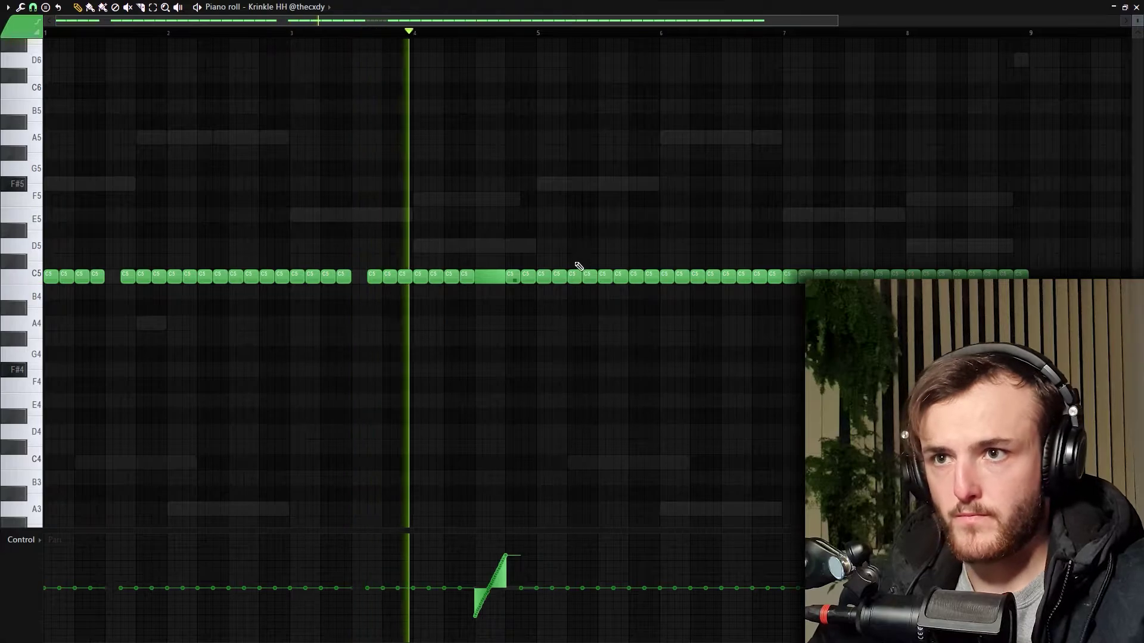
Step: Select groups of C5 hi-hat notes around bars 5–8 for editing
ctrl+drag(997, 299, 585, 224)
ctrl+drag(1067, 332, 588, 209)
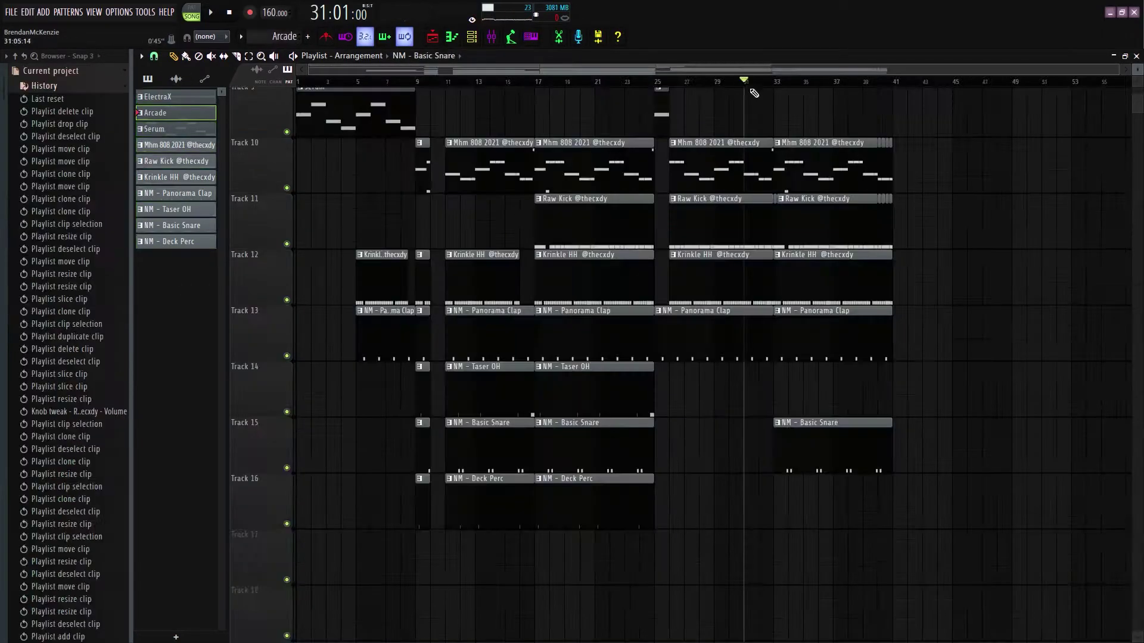
scroll(929, 188, up, 4)
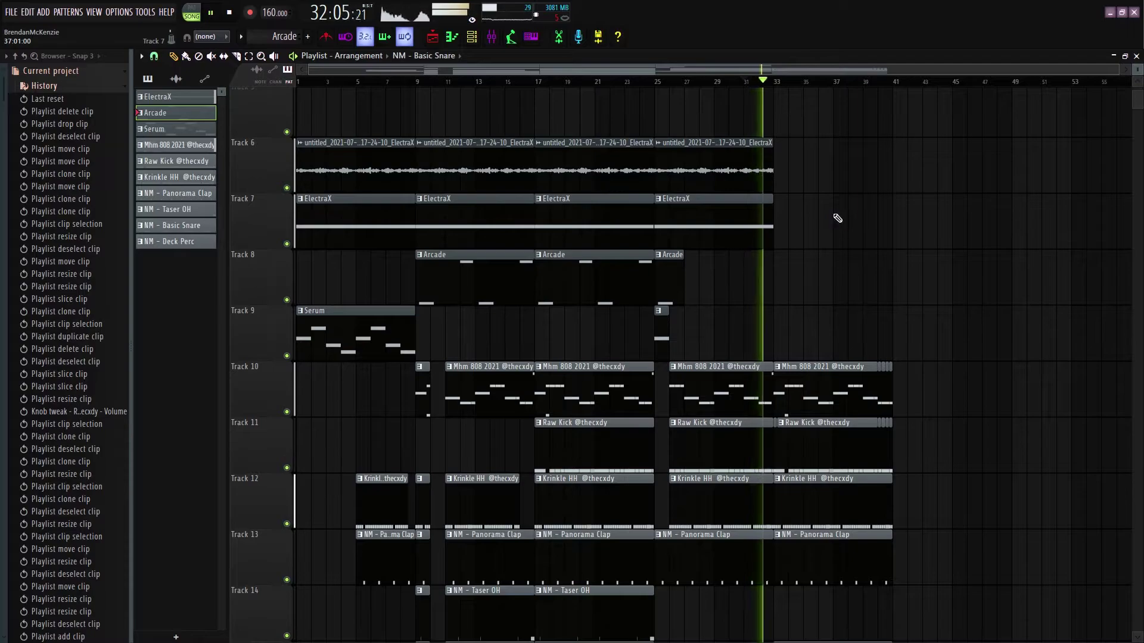
Step: Add an Arcade clip at bar 33, copy hi-hat and clap clips to bar 45, stretch 808/kick to bar 49
click(786, 295)
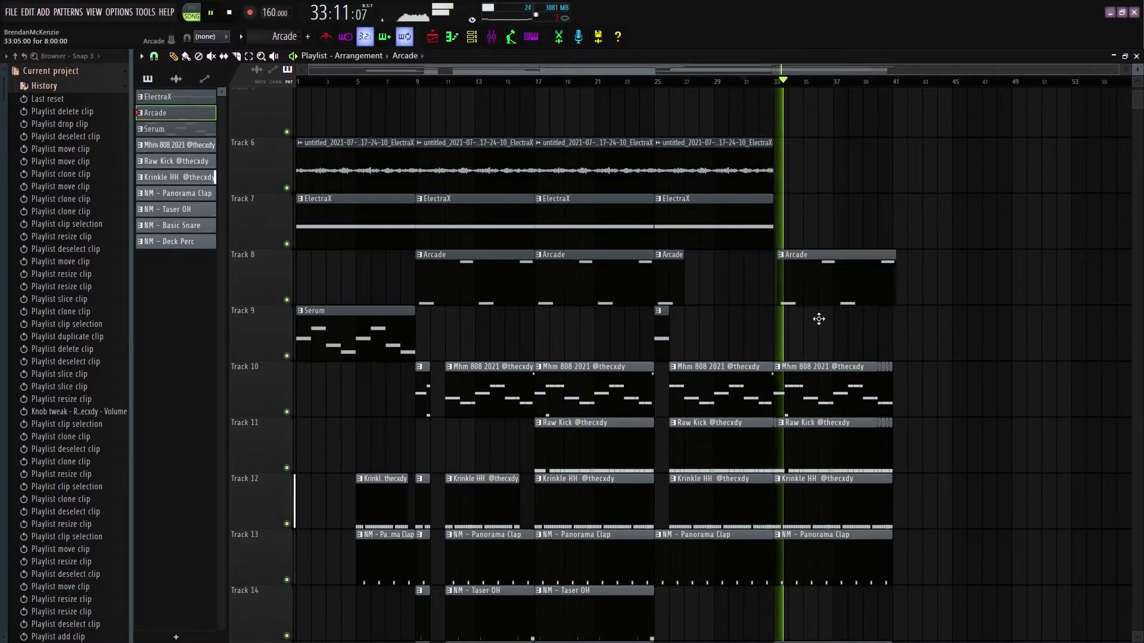
scroll(952, 322, down, 3)
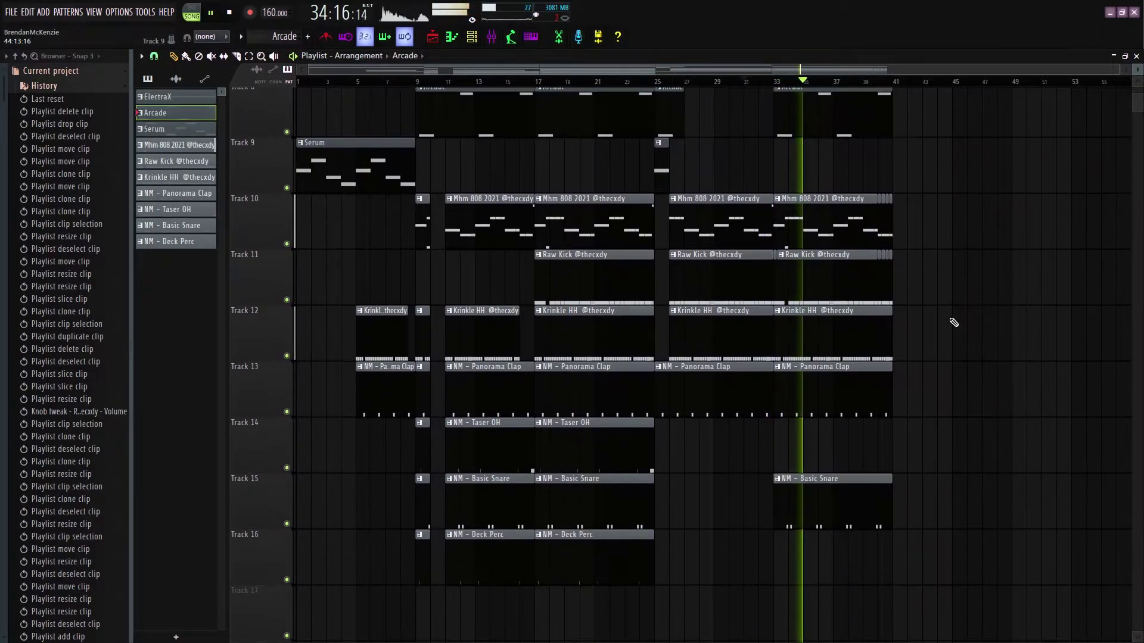
scroll(954, 322, up, 4)
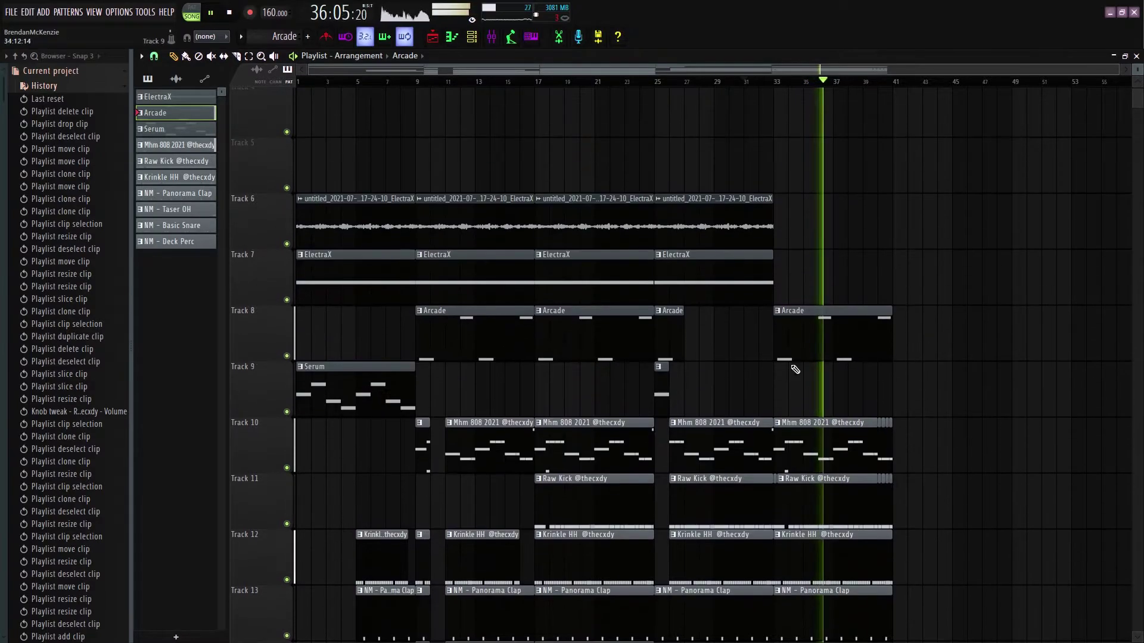
mouse_move(349, 215)
mouse_down()
mouse_move(304, 411)
mouse_move(962, 405)
mouse_move(924, 405)
mouse_up()
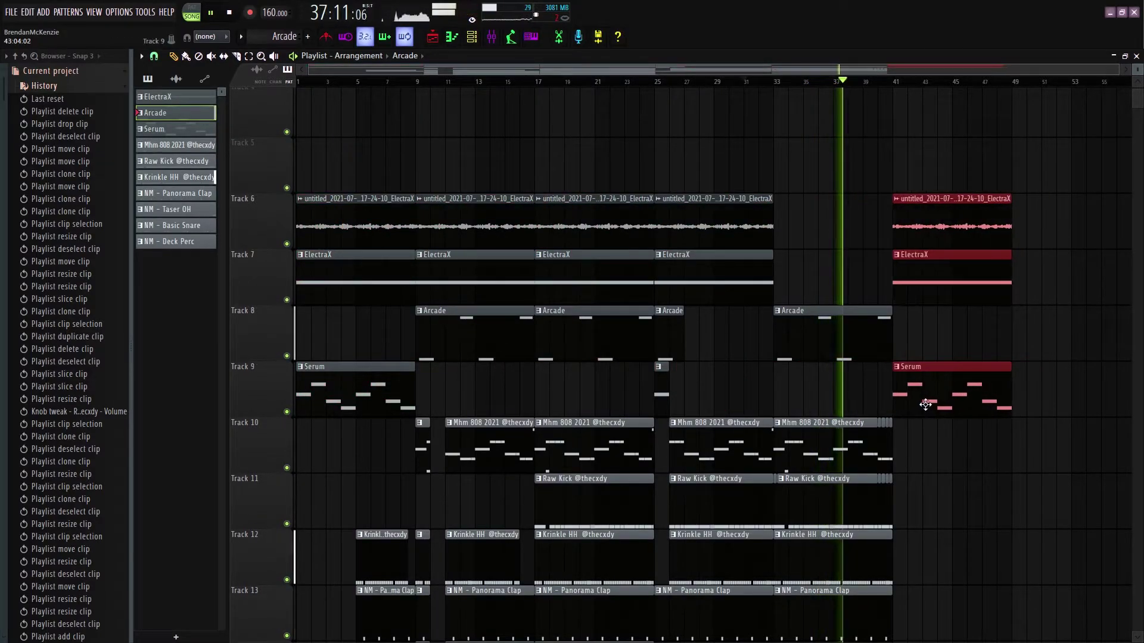
scroll(957, 454, down, 4)
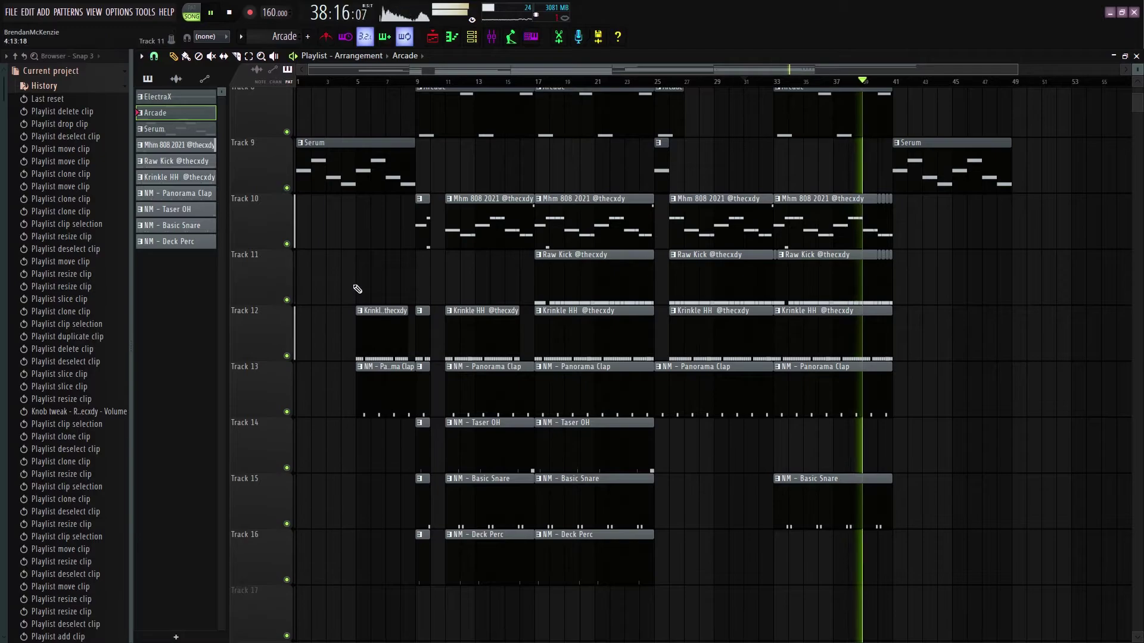
mouse_move(362, 251)
mouse_down()
mouse_move(380, 407)
mouse_move(981, 404)
mouse_up()
click(981, 404)
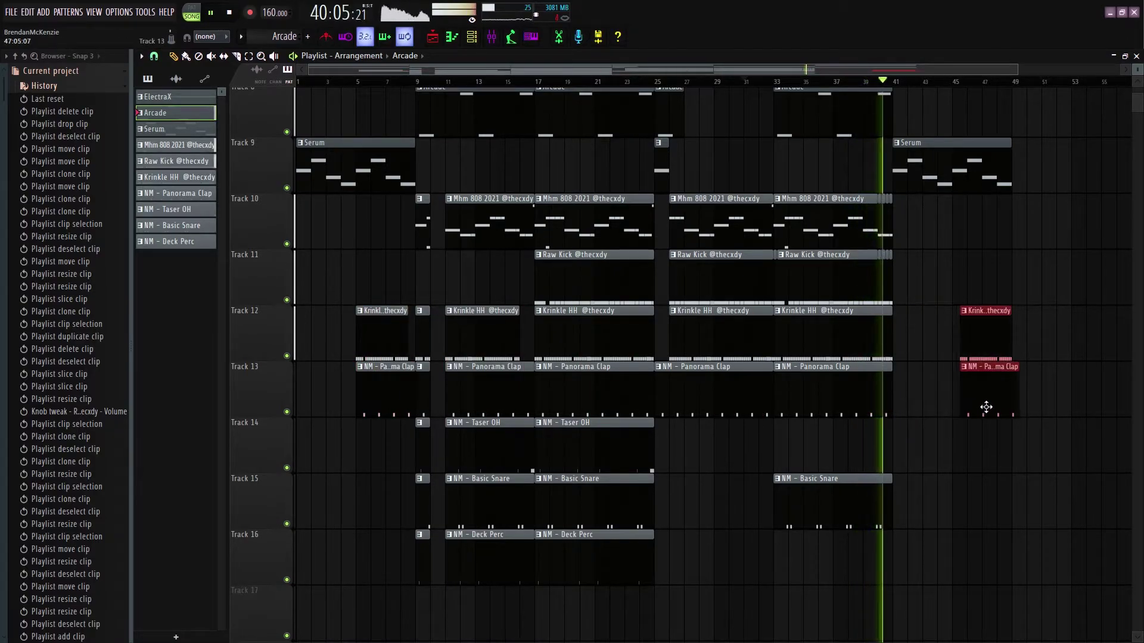
scroll(975, 461, down, 1)
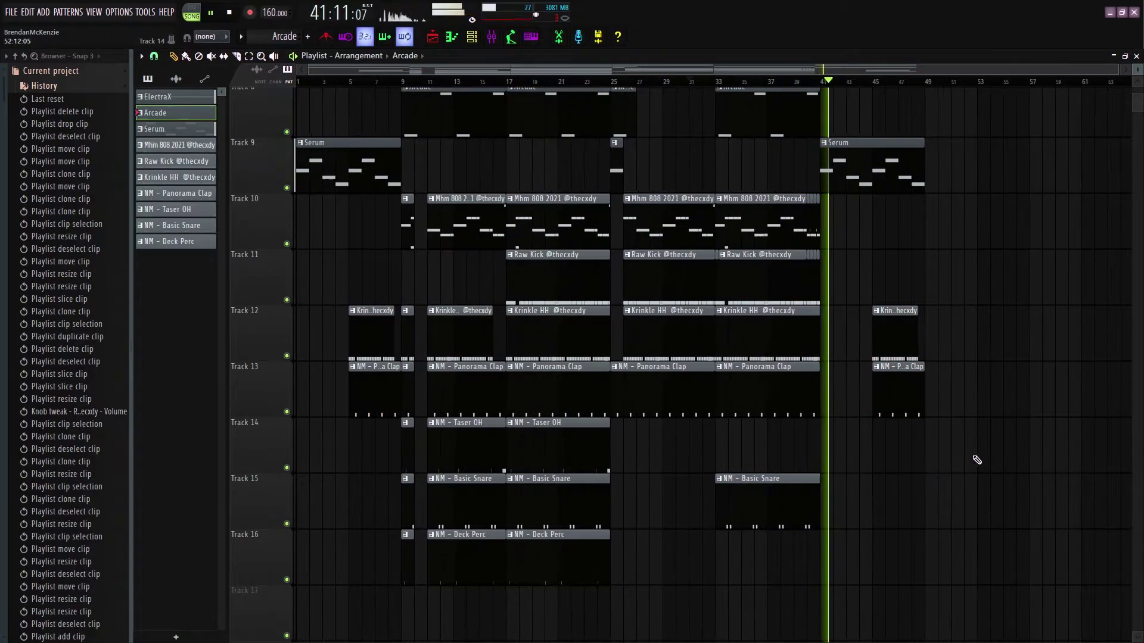
mouse_move(829, 306)
mouse_down()
mouse_move(807, 192)
mouse_move(927, 242)
mouse_up()
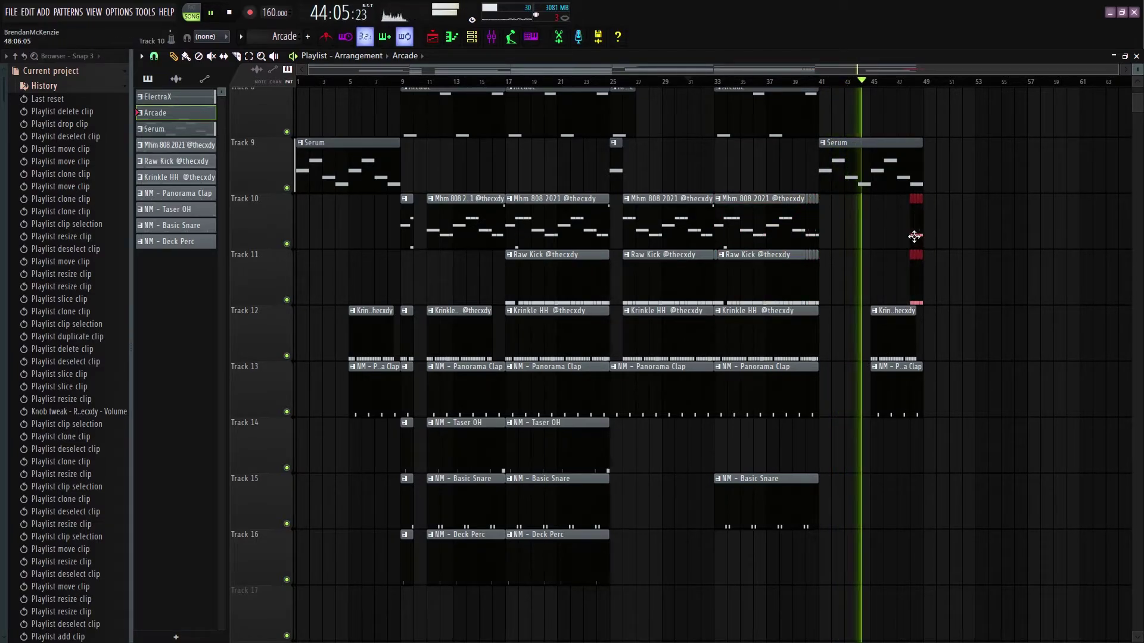
scroll(957, 313, down, 5)
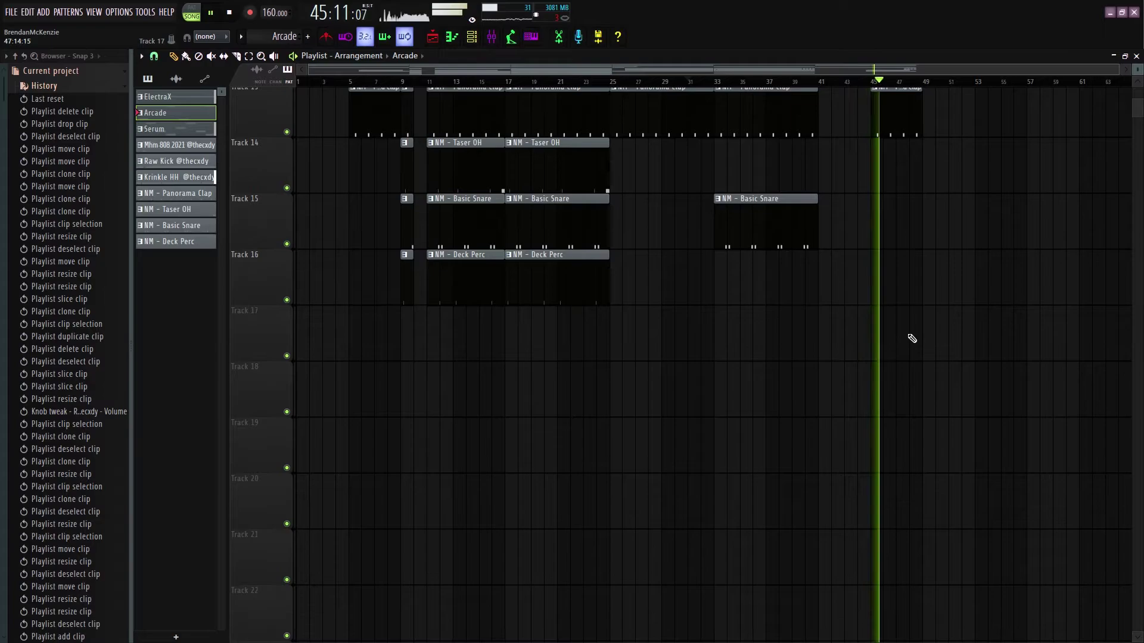
ctrl+scroll(912, 338, down, 2)
ctrl+scroll(908, 340, up, 2)
alt+scroll(906, 343, down, 3)
alt+scroll(906, 347, up, 2)
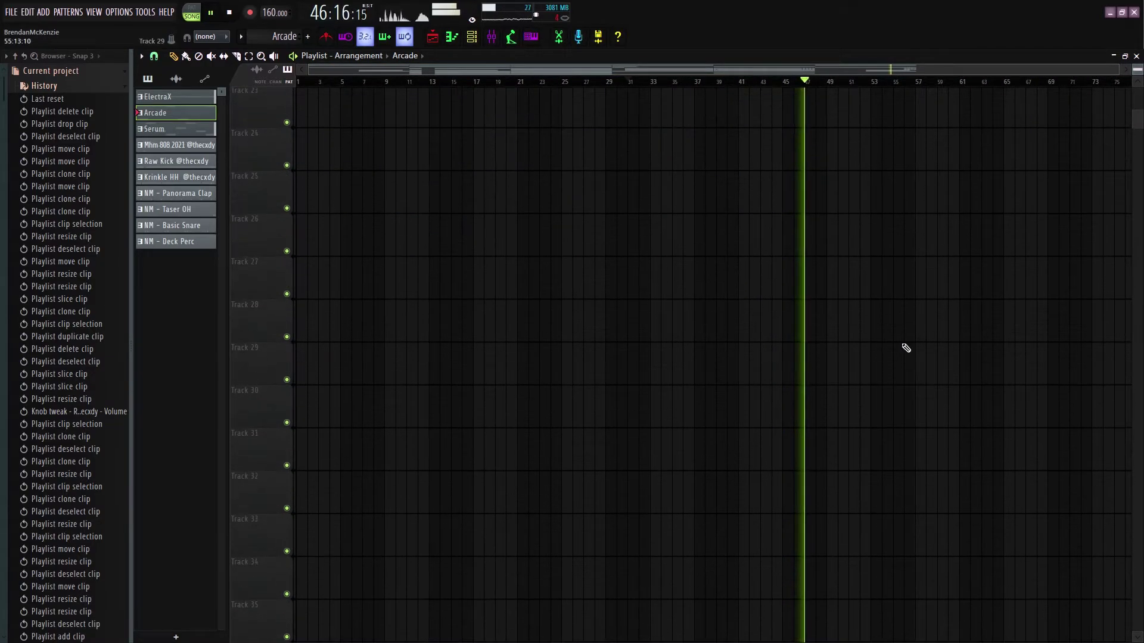
scroll(845, 402, up, 10)
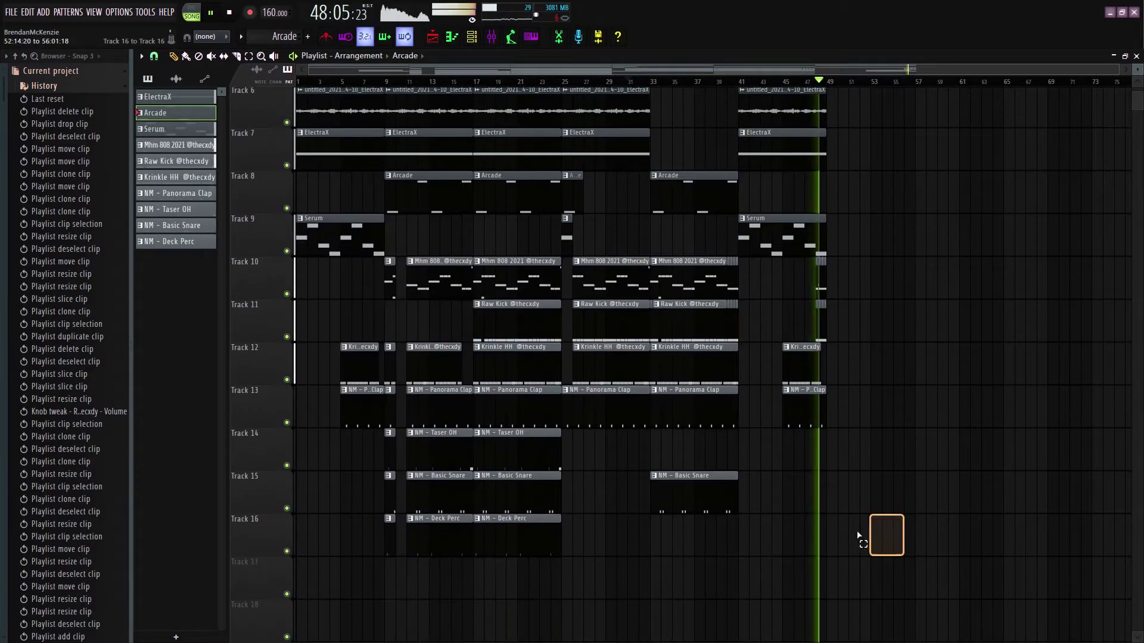
drag(904, 555, 430, 105)
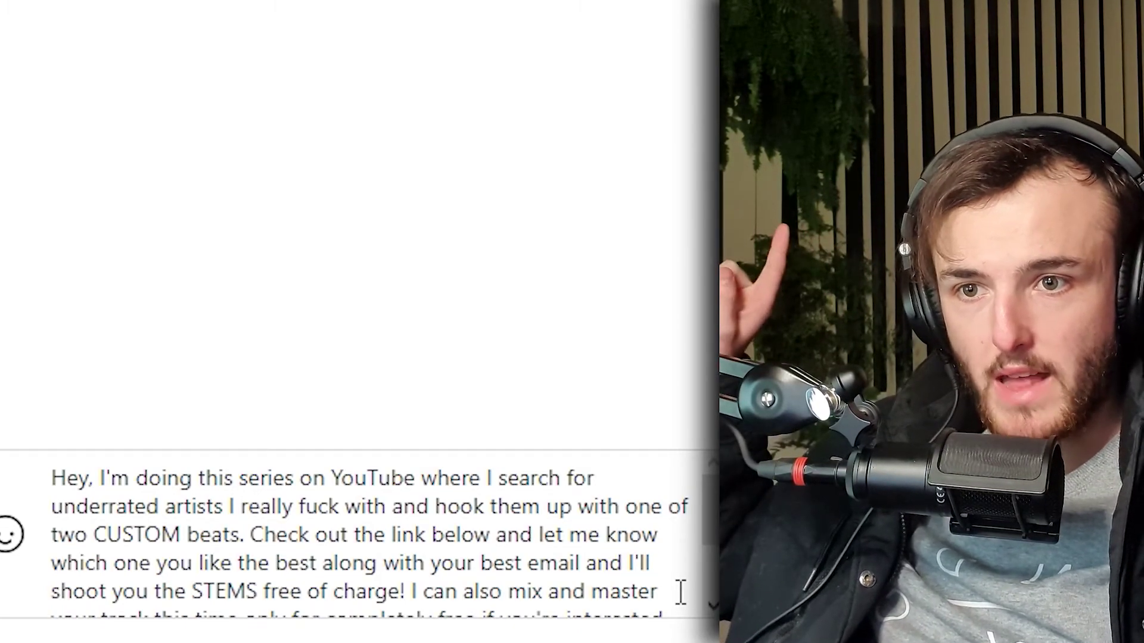
scroll(680, 592, down, 2)
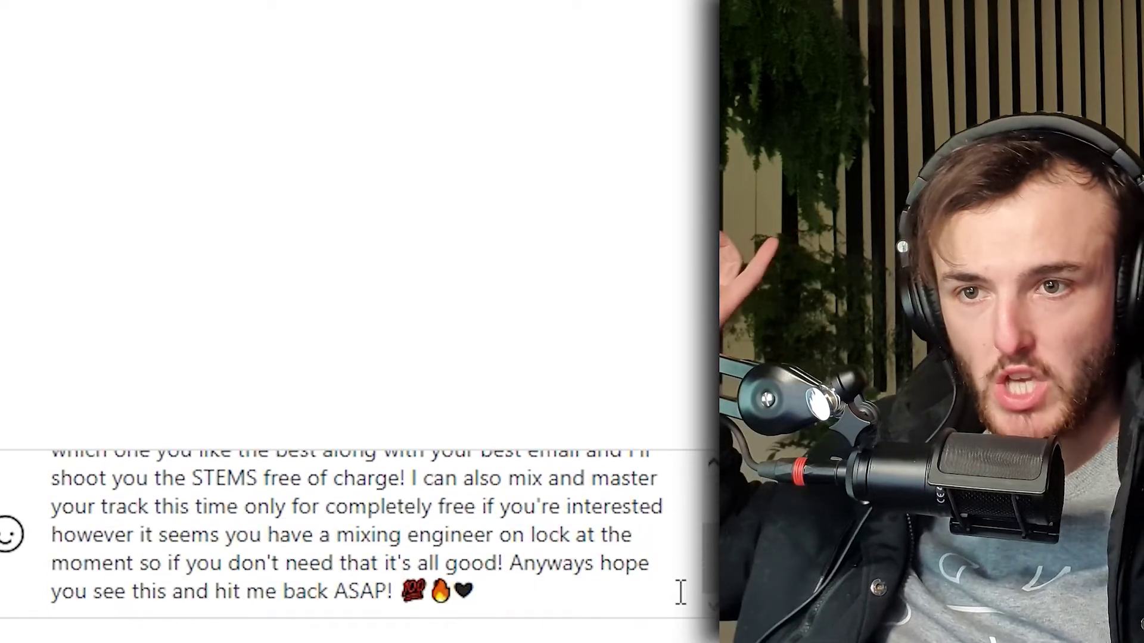